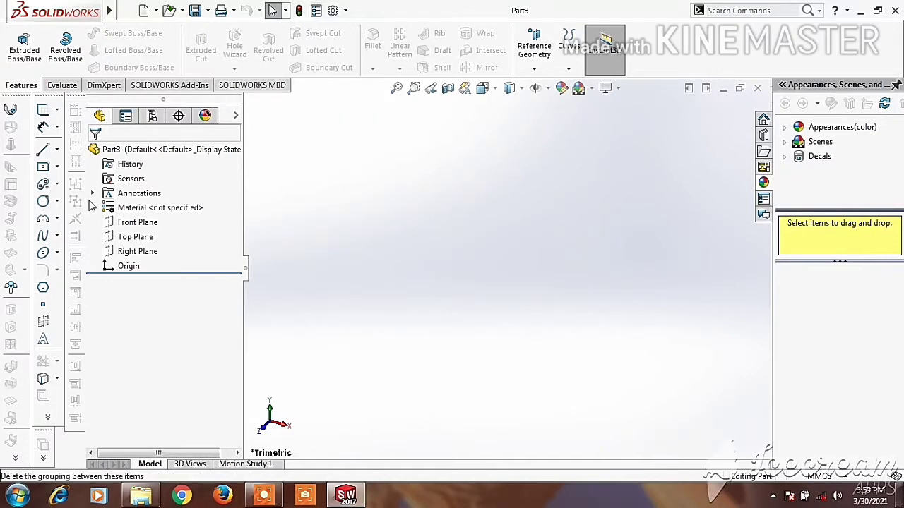
# Step: Start a sketch on the Top Plane and draw a circle centred on the origin
pyautogui.click(132, 238)
pyautogui.click(142, 218)
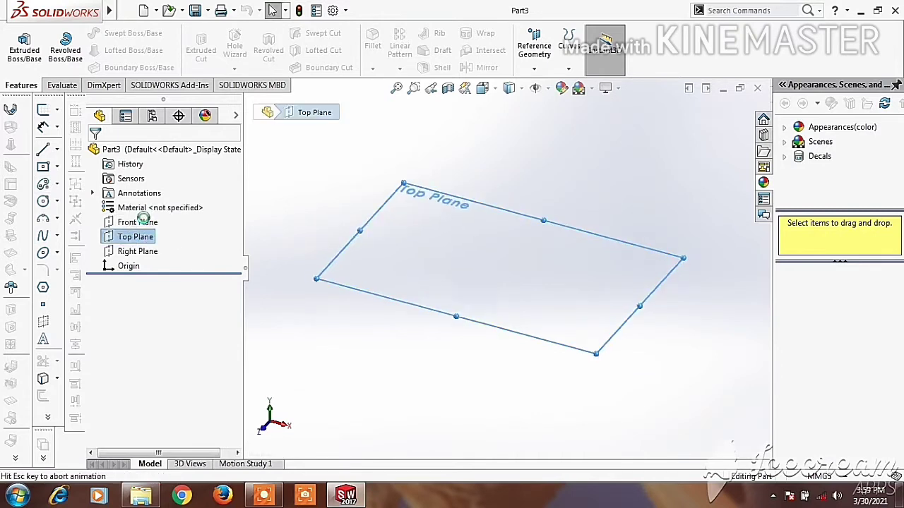
pyautogui.click(43, 202)
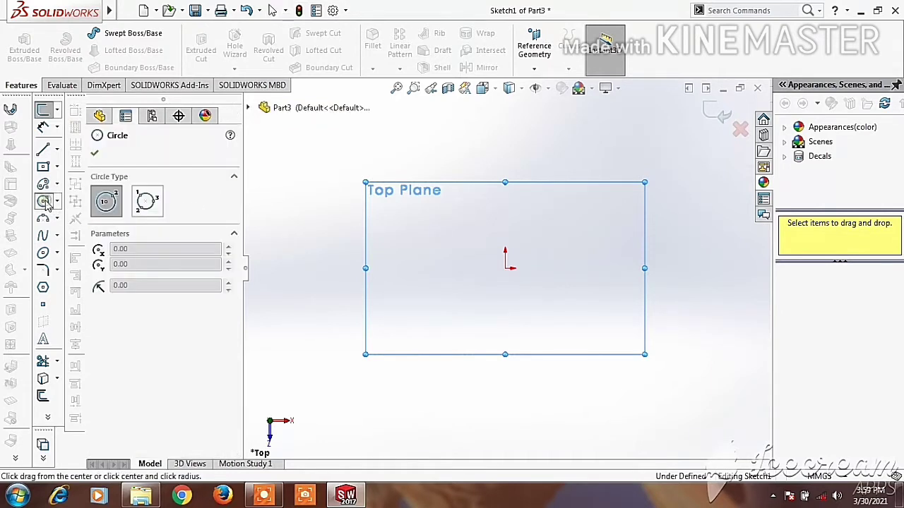
pyautogui.click(505, 269)
pyautogui.click(449, 332)
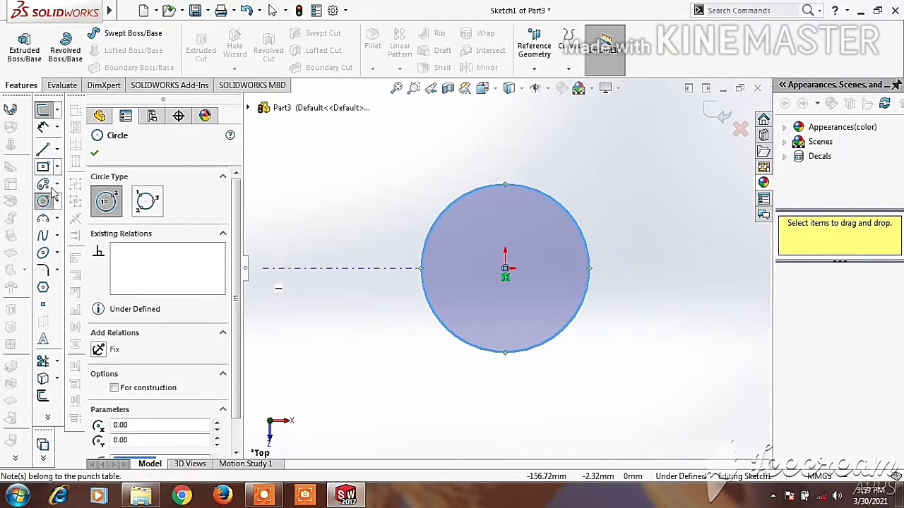
# Step: Dimension the circle's diameter to 60 mm
pyautogui.click(43, 126)
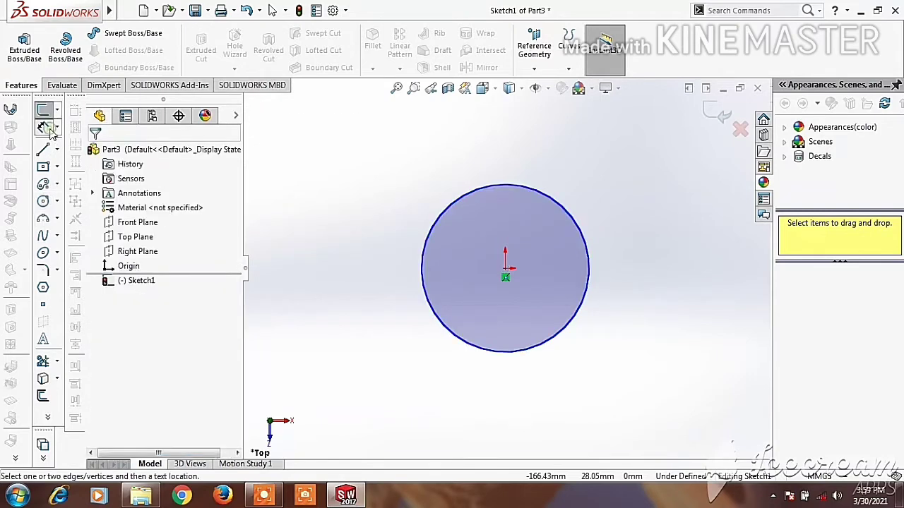
pyautogui.click(427, 243)
pyautogui.click(353, 256)
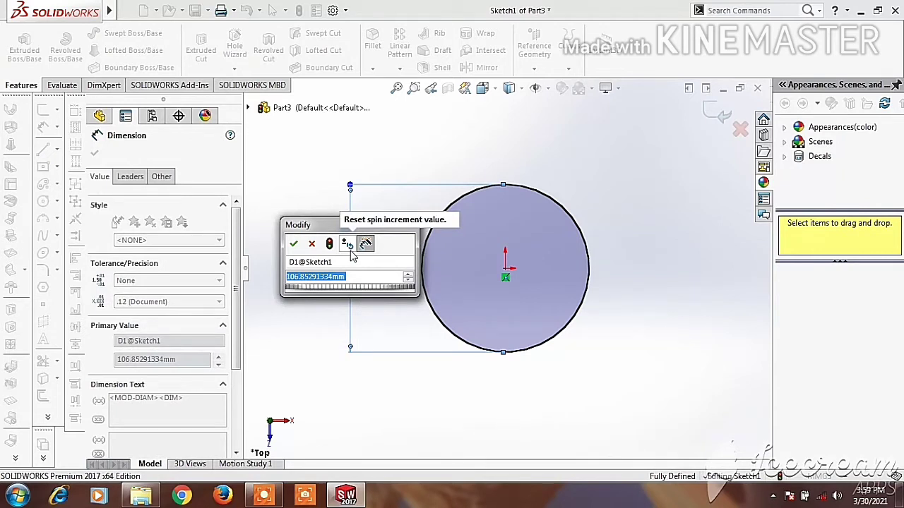
pyautogui.write('60')
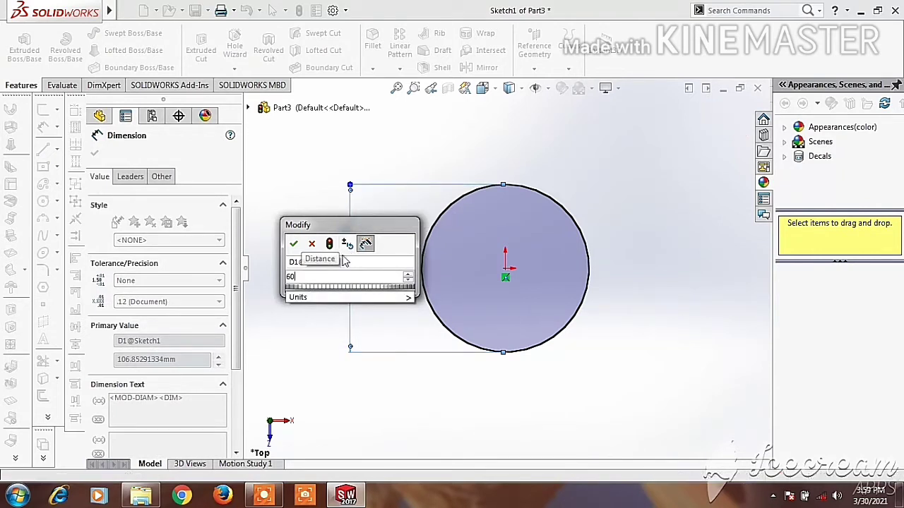
pyautogui.click(294, 244)
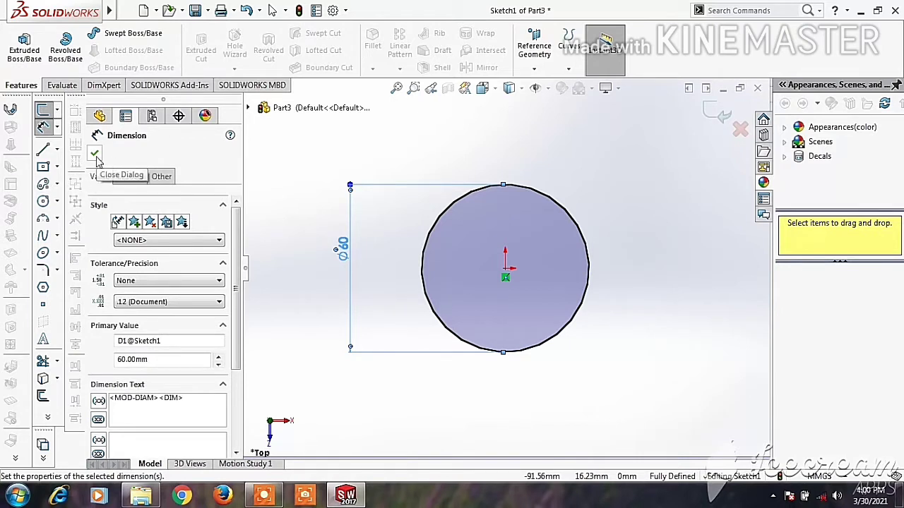
pyautogui.click(95, 154)
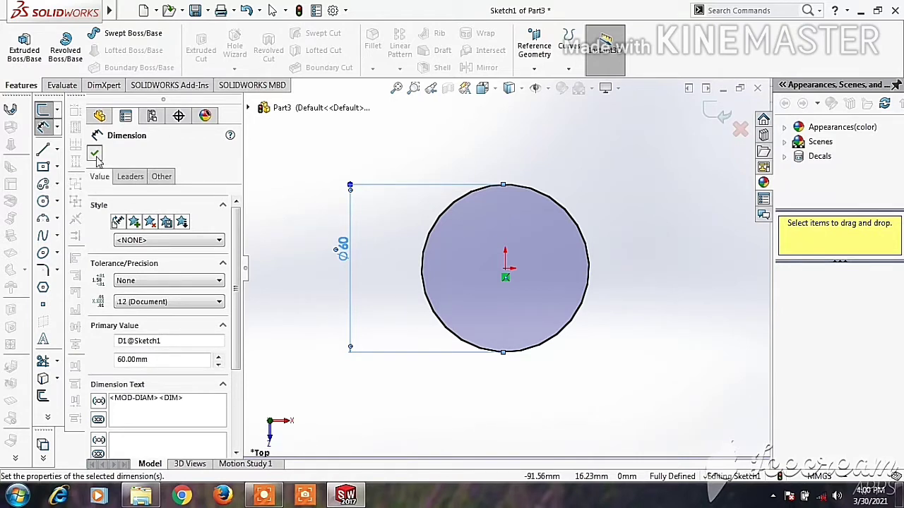
# Step: Extrude the 60 mm circle to a depth of 100 mm as Boss-Extrude1
pyautogui.click(23, 57)
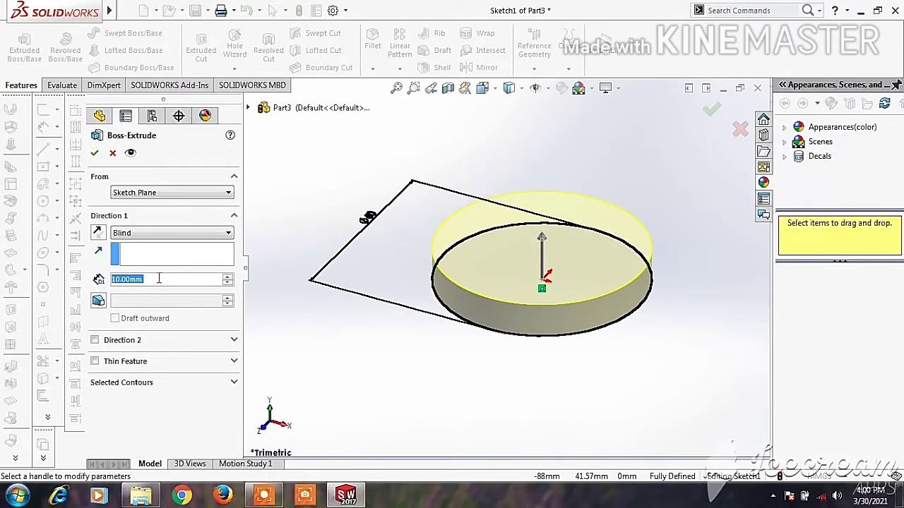
pyautogui.write('10')
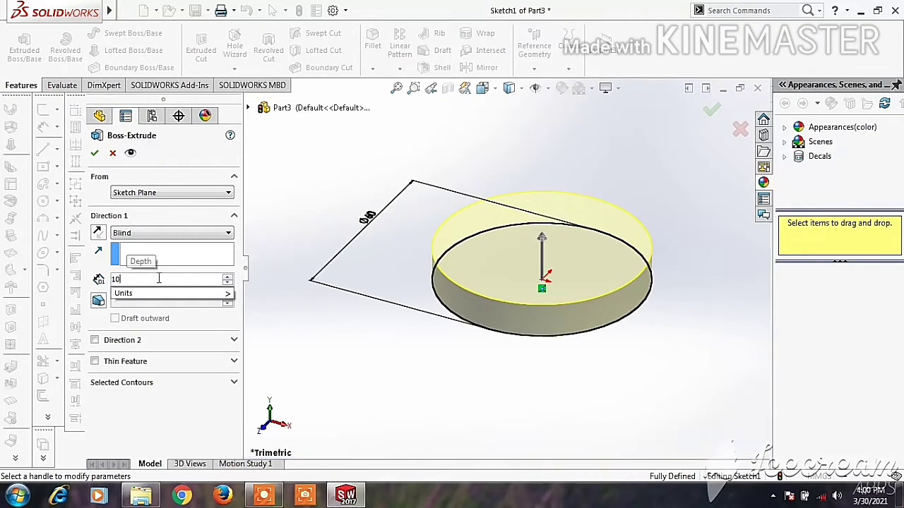
pyautogui.write('0')
pyautogui.press('Return')
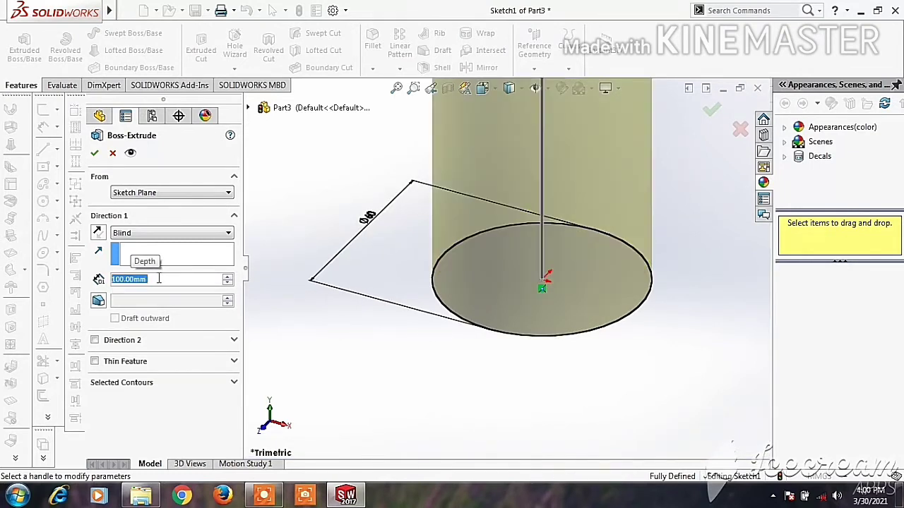
pyautogui.click(93, 155)
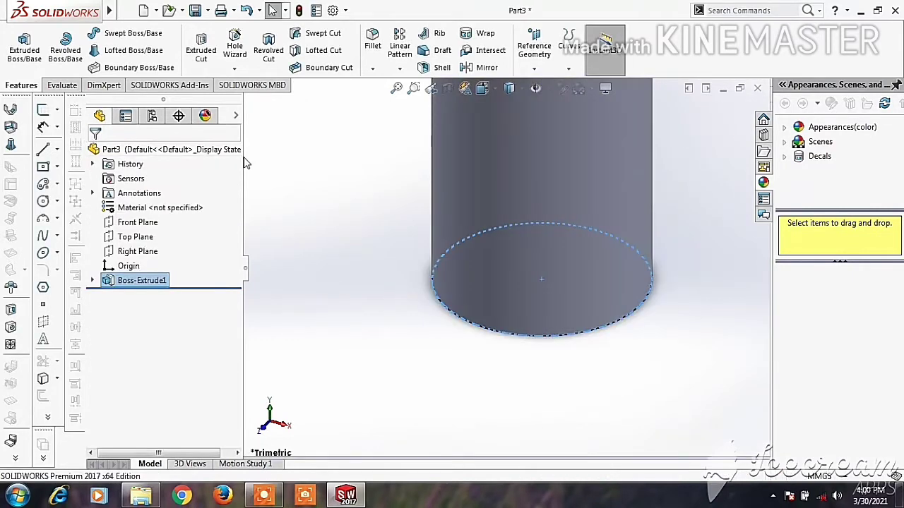
# Step: Pan and orbit the view to show the cylinder and its top face, then select the Right Plane
pyautogui.rightClick(274, 170)
pyautogui.moveTo(325, 191)
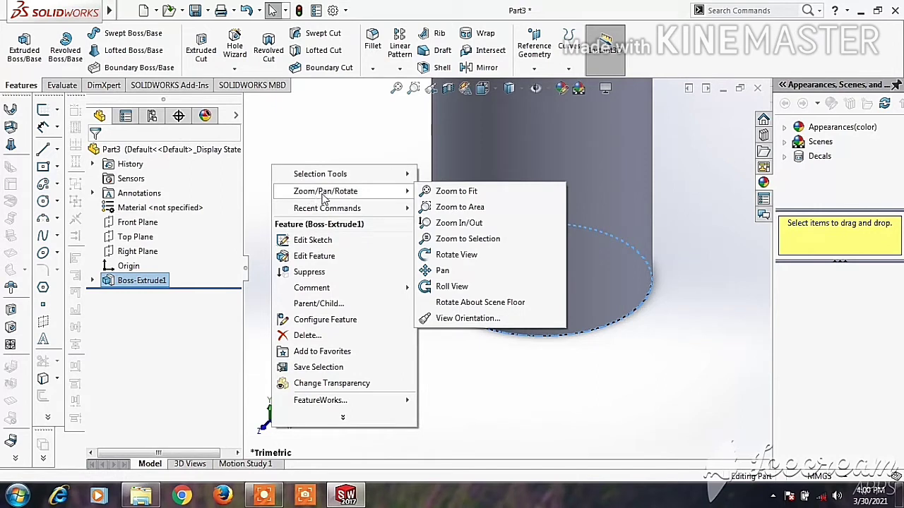
pyautogui.click(444, 270)
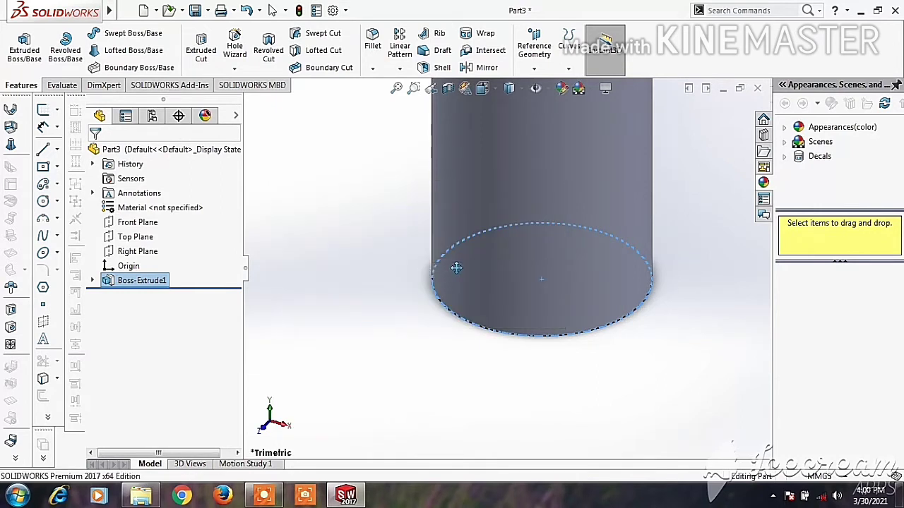
pyautogui.moveTo(479, 207)
pyautogui.mouseDown()
pyautogui.moveTo(484, 428)
pyautogui.moveTo(472, 351)
pyautogui.mouseUp()
pyautogui.rightClick(327, 301)
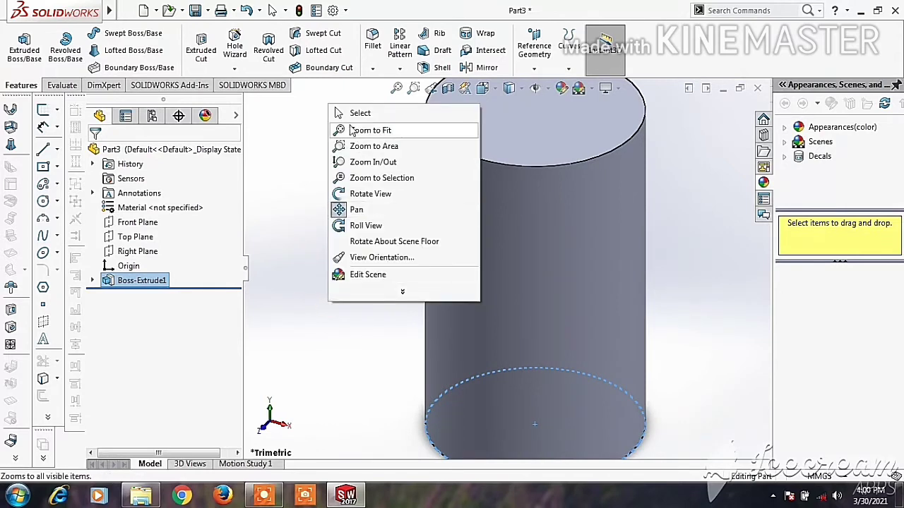
pyautogui.click(341, 113)
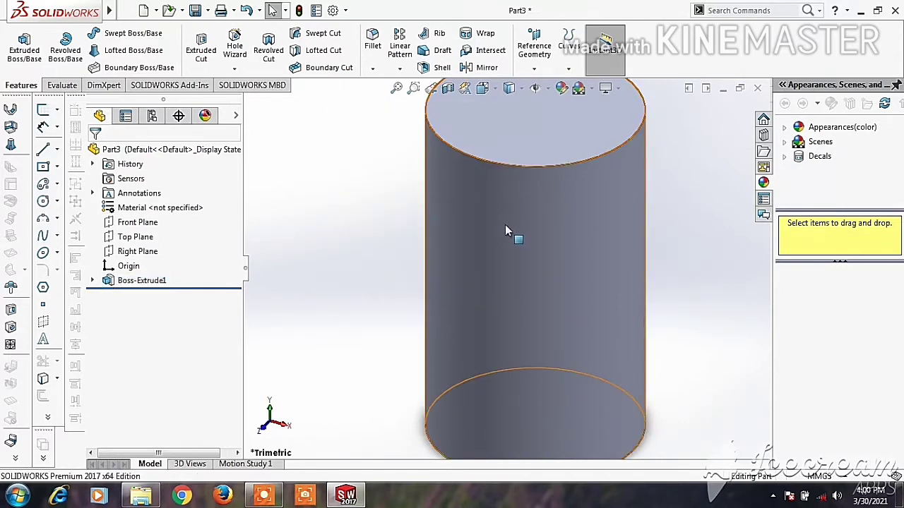
pyautogui.moveTo(420, 233)
pyautogui.mouseDown(button='middle')
pyautogui.moveTo(414, 198)
pyautogui.moveTo(430, 240)
pyautogui.moveTo(490, 241)
pyautogui.moveTo(470, 228)
pyautogui.mouseUp(button='middle')
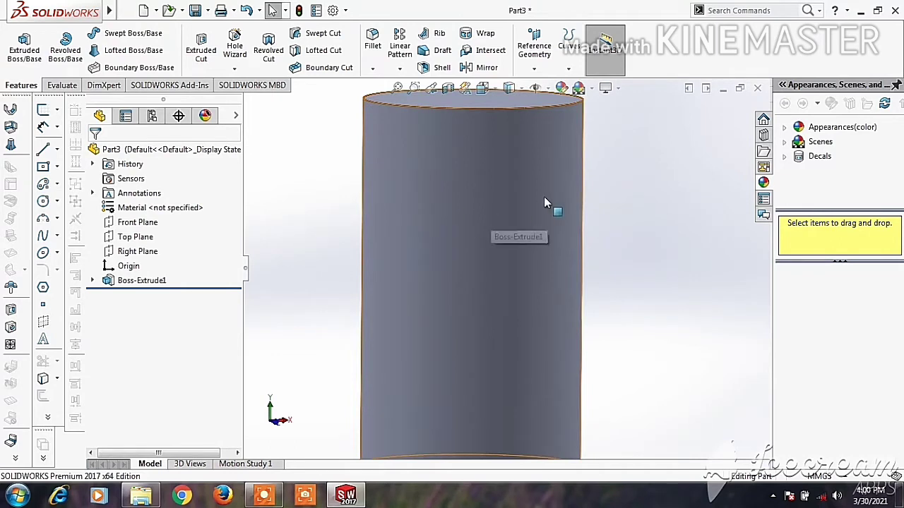
pyautogui.moveTo(629, 180)
pyautogui.mouseDown(button='middle')
pyautogui.moveTo(605, 188)
pyautogui.moveTo(633, 193)
pyautogui.moveTo(649, 176)
pyautogui.mouseUp(button='middle')
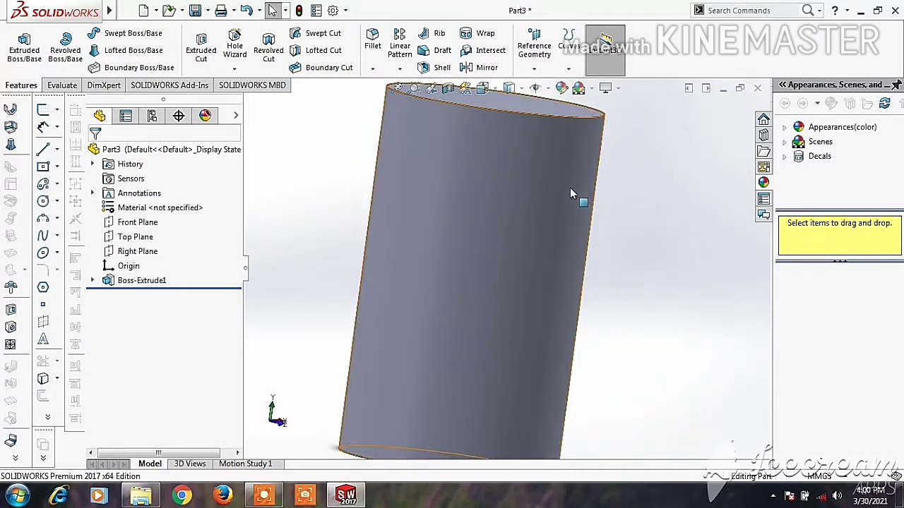
pyautogui.click(117, 258)
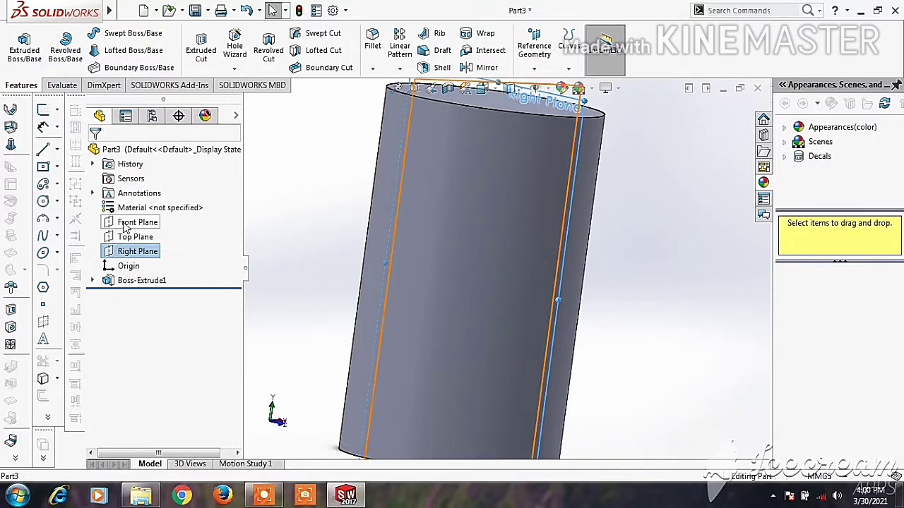
# Step: Create Axis1 at the intersection of the Right and Front planes
pyautogui.keyDown('ctrl'); pyautogui.click(125, 225); pyautogui.keyUp('ctrl')
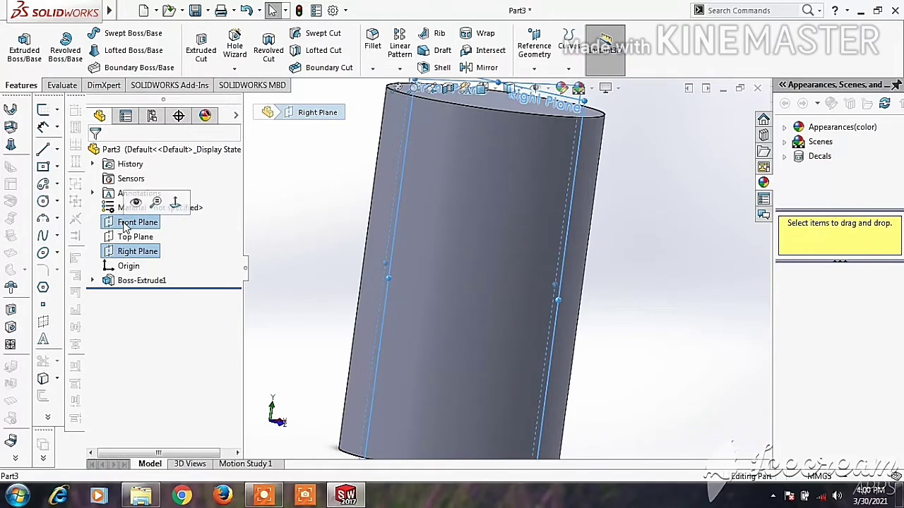
pyautogui.click(538, 74)
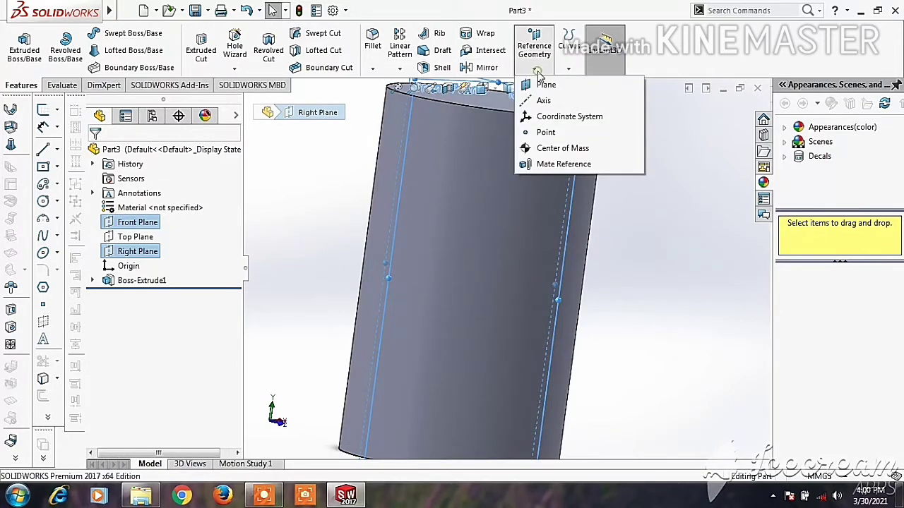
pyautogui.click(545, 100)
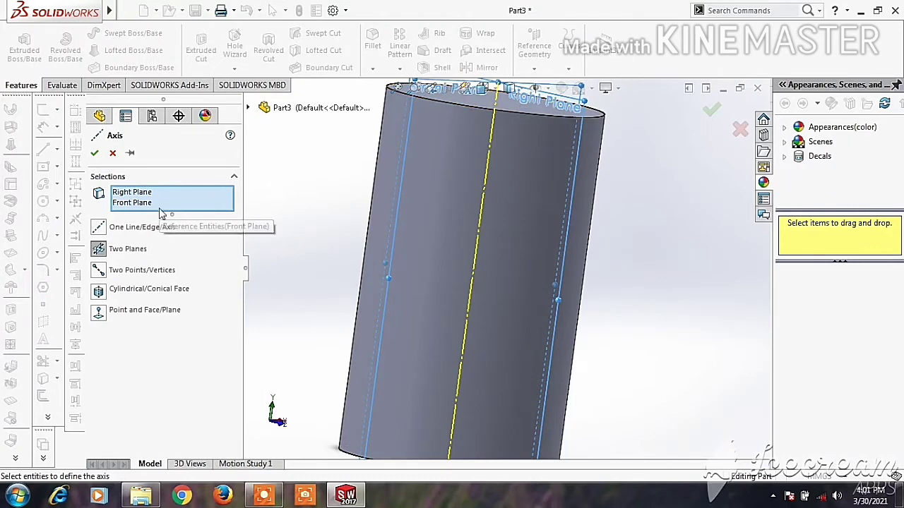
pyautogui.click(96, 154)
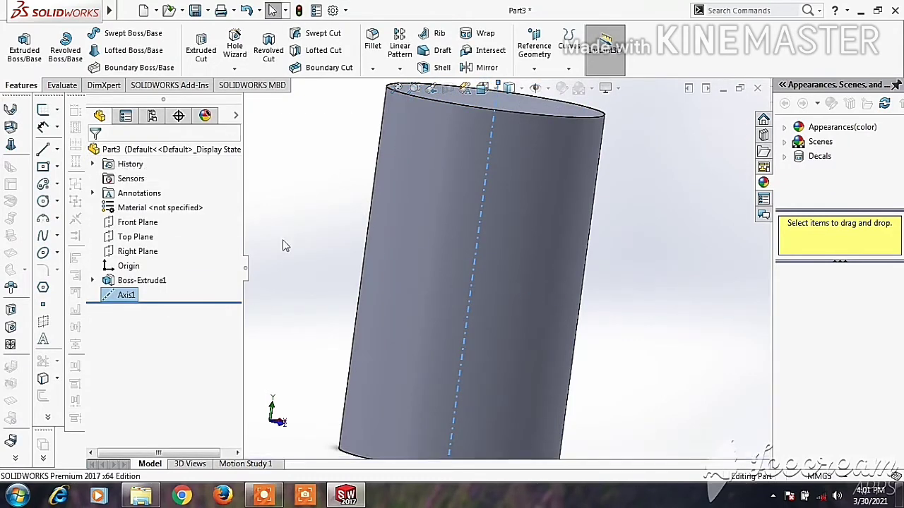
pyautogui.click(127, 253)
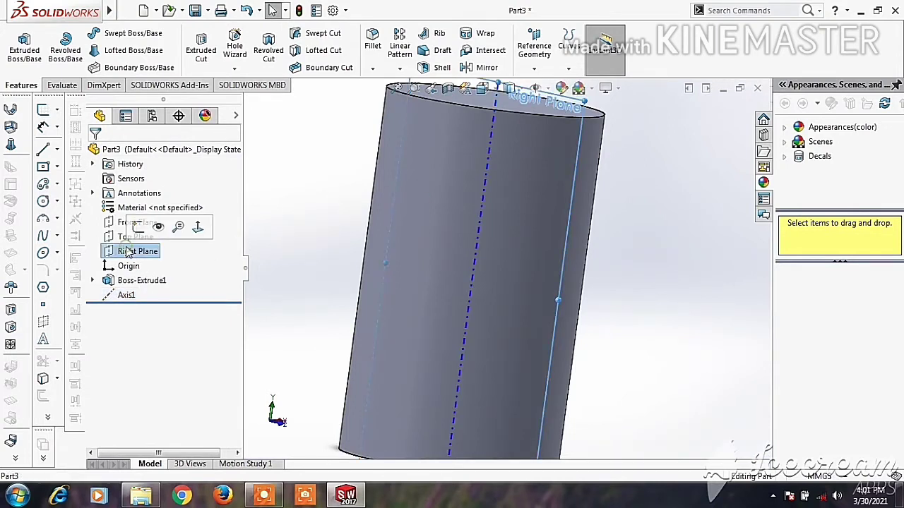
# Step: Open a new sketch on the Right Plane and view it head-on
pyautogui.click(141, 235)
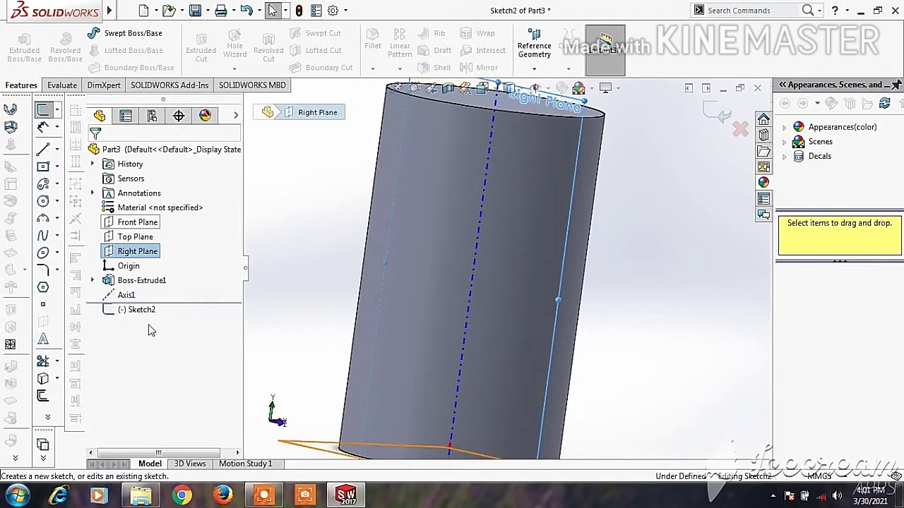
pyautogui.click(130, 311)
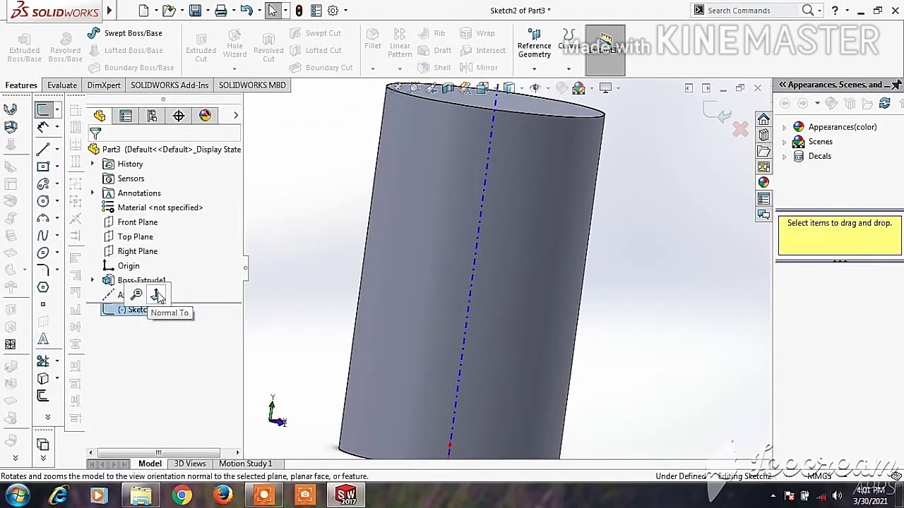
pyautogui.click(157, 295)
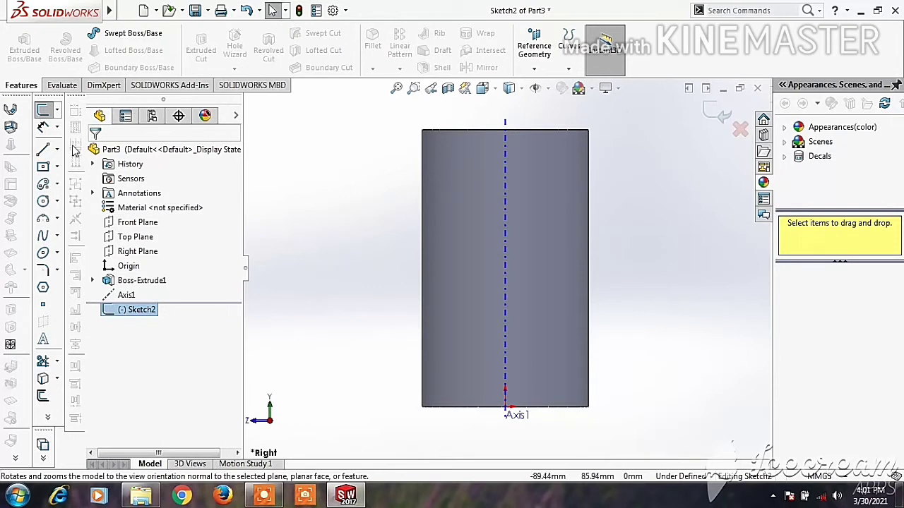
# Step: Draw a closed line triangle at the cylinder's top-left corner
pyautogui.click(43, 149)
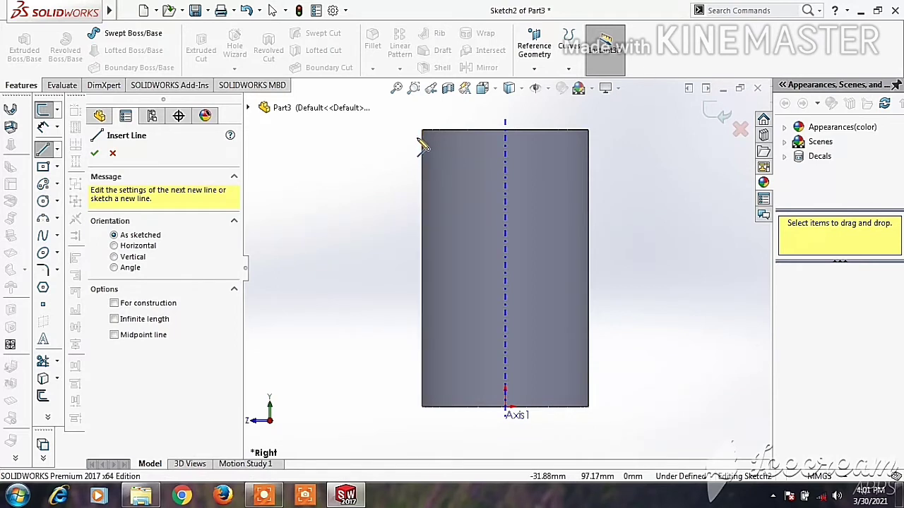
pyautogui.click(416, 139)
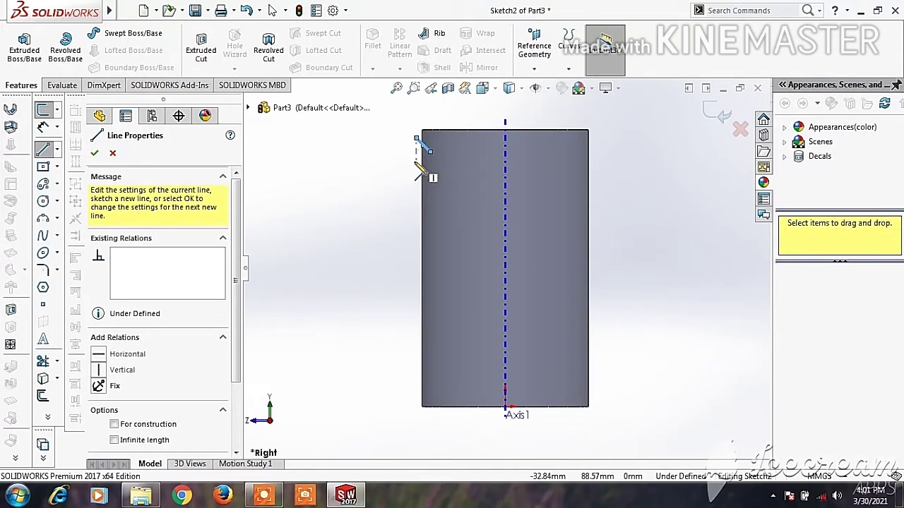
pyautogui.click(429, 152)
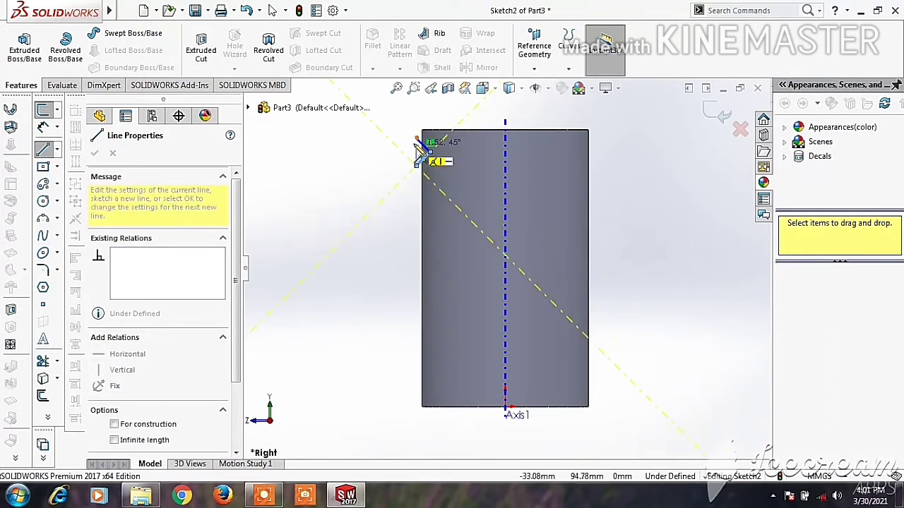
pyautogui.doubleClick(422, 150)
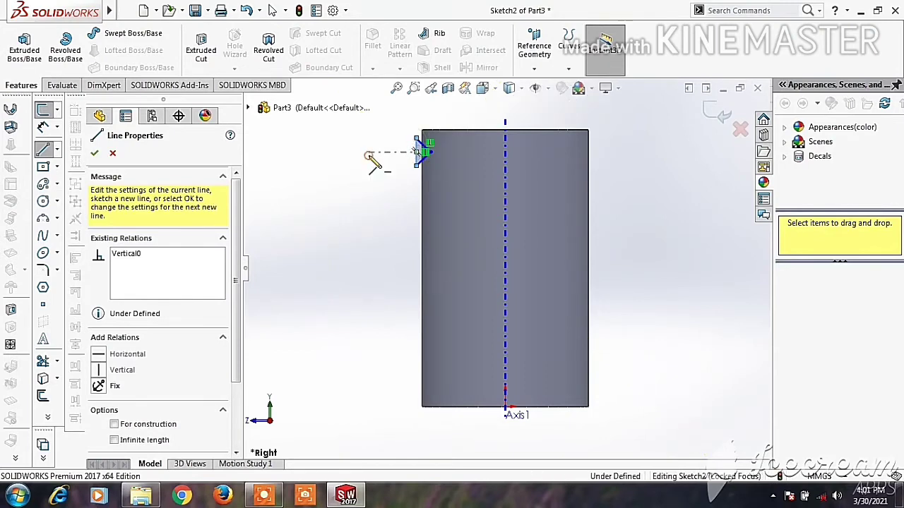
pyautogui.rightClick(376, 160)
pyautogui.click(389, 168)
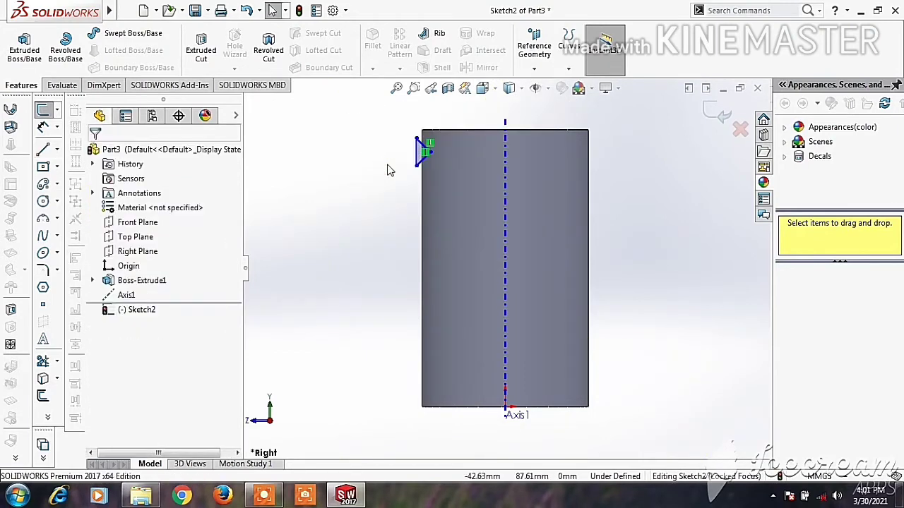
# Step: Zoom in on the triangle and dimension its apex 8 mm below the top edge
pyautogui.rightClick(387, 169)
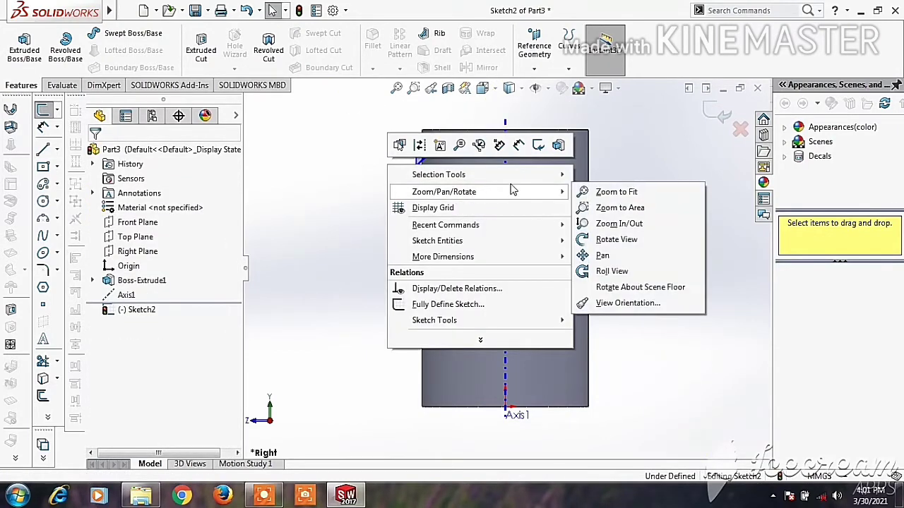
pyautogui.moveTo(444, 192)
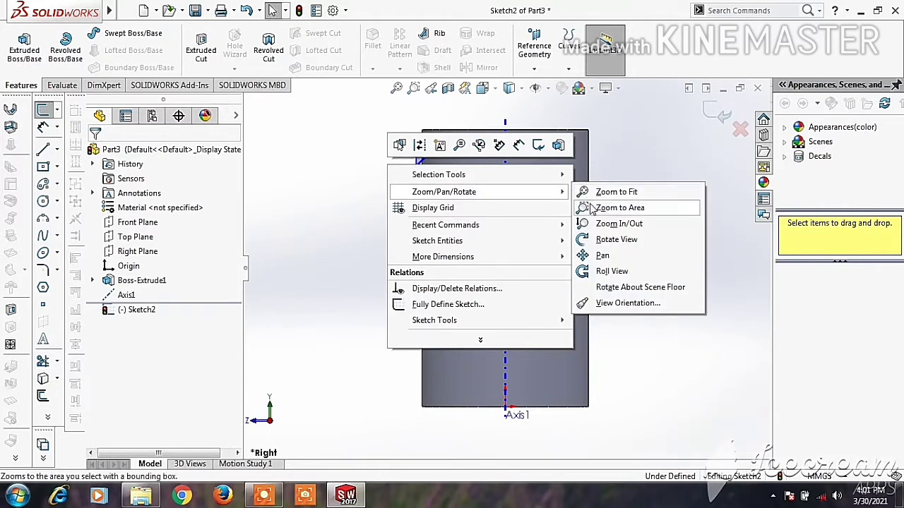
pyautogui.click(614, 208)
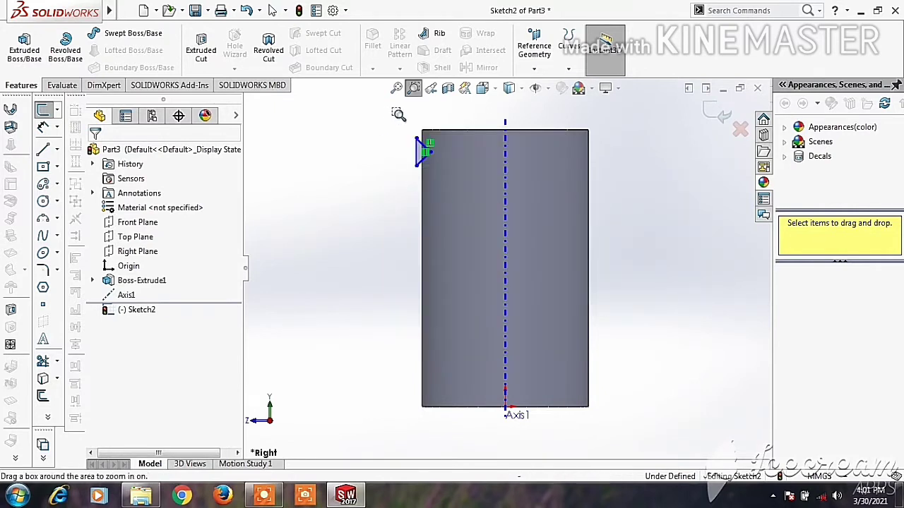
pyautogui.moveTo(458, 209); pyautogui.dragTo(462, 358)
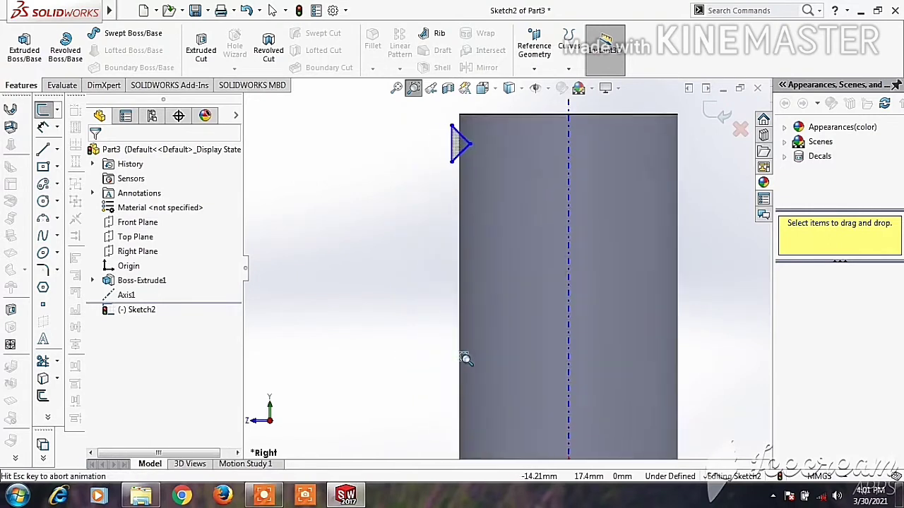
pyautogui.rightClick(398, 272)
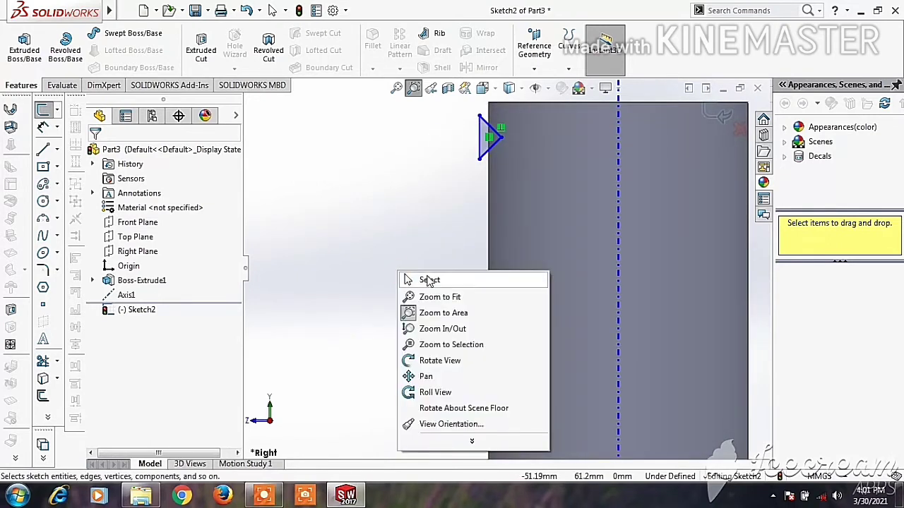
pyautogui.click(429, 280)
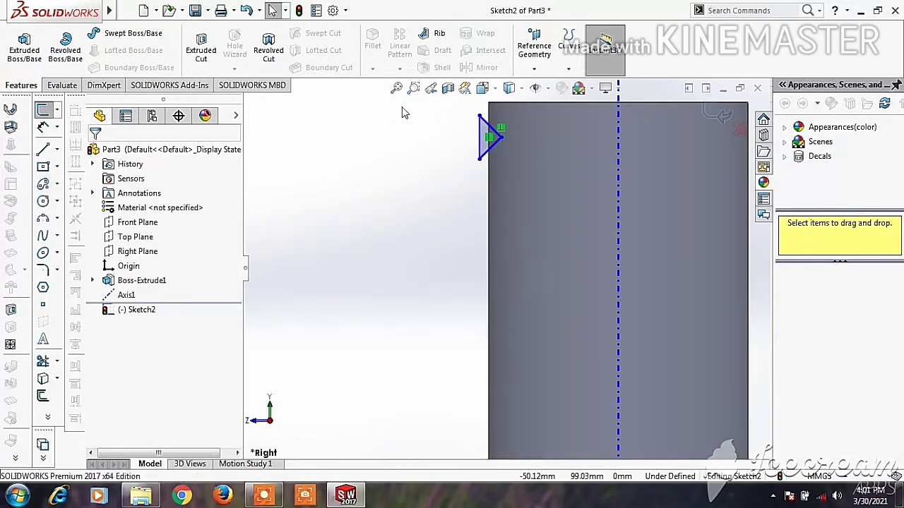
pyautogui.click(41, 130)
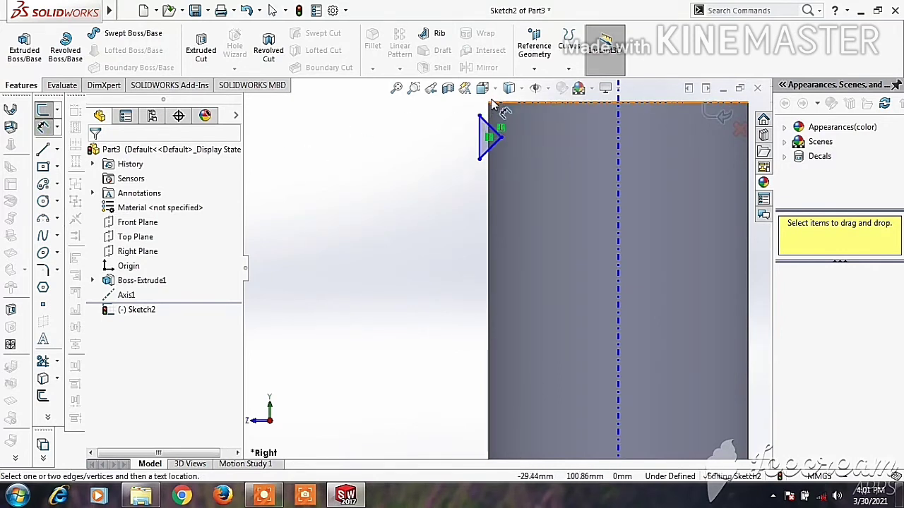
pyautogui.click(500, 106)
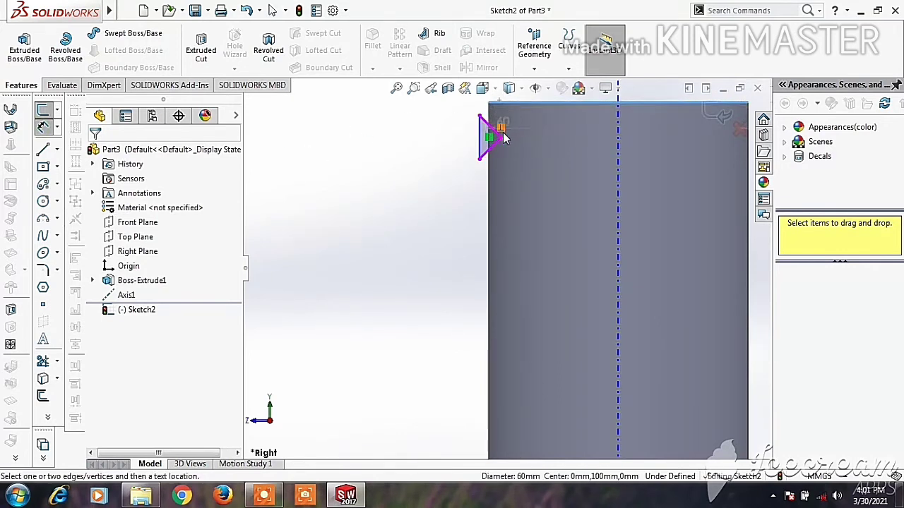
pyautogui.click(502, 137)
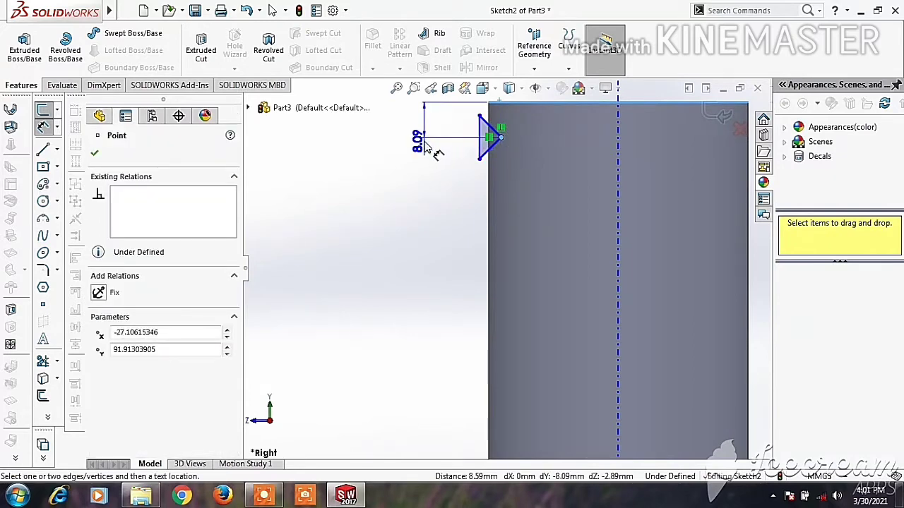
pyautogui.click(422, 141)
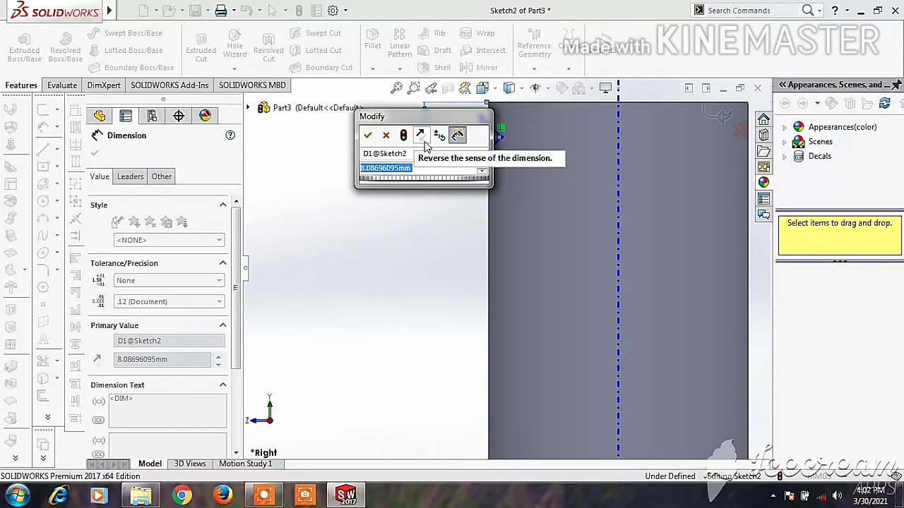
pyautogui.write('8')
pyautogui.press('Return')
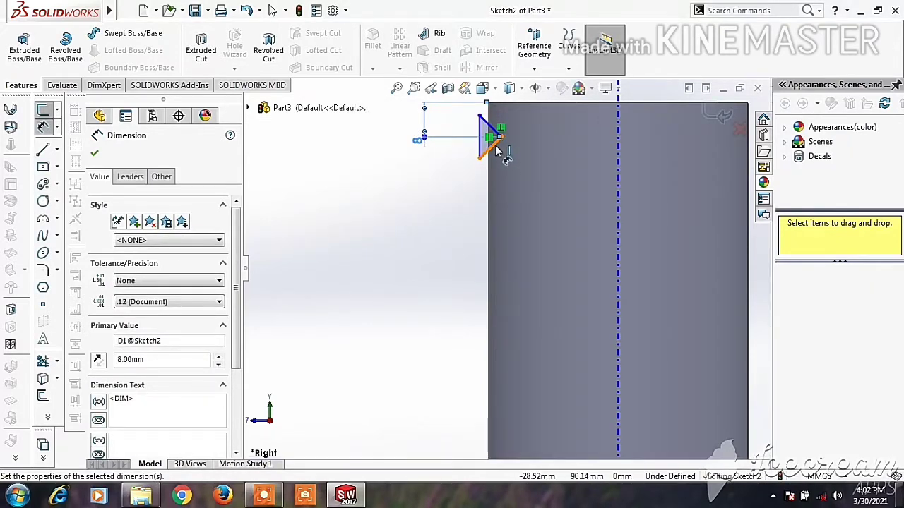
# Step: Add a driven 90° angle between the slanted sides and a 10 mm vertical side
pyautogui.click(499, 139)
pyautogui.click(499, 138)
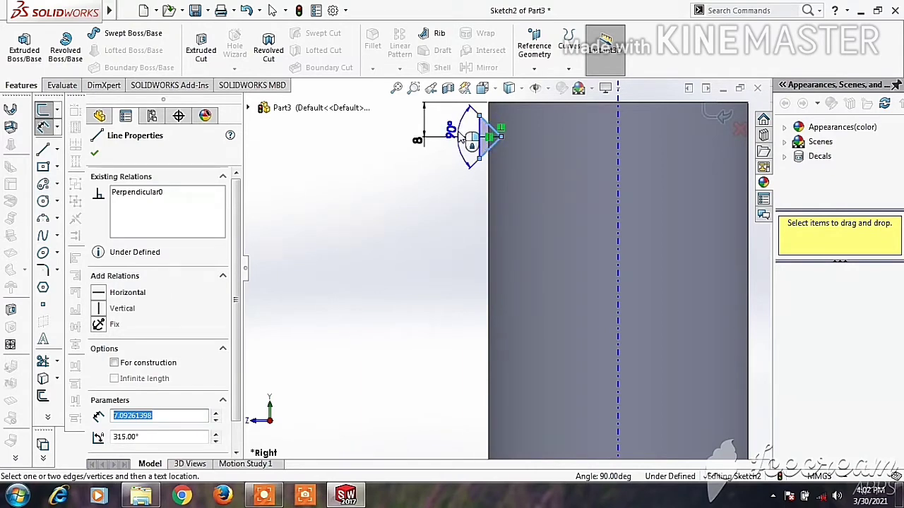
pyautogui.click(460, 135)
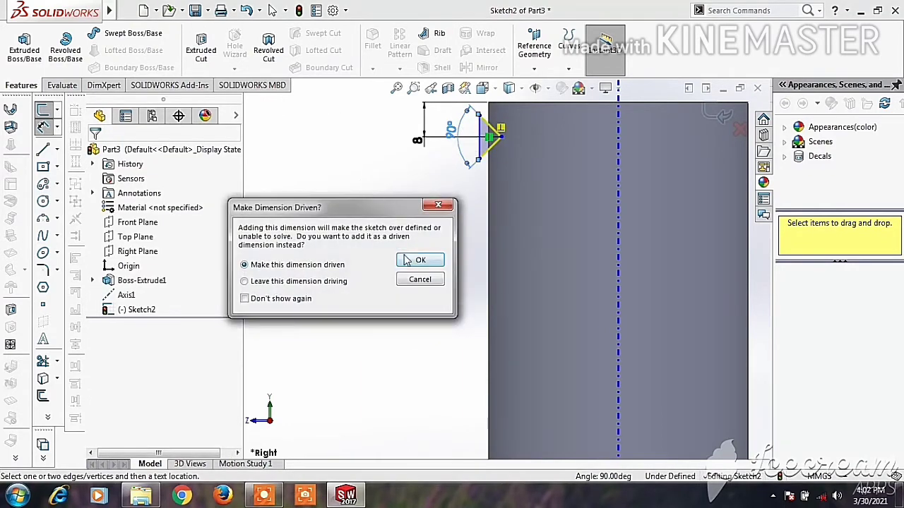
pyautogui.click(417, 261)
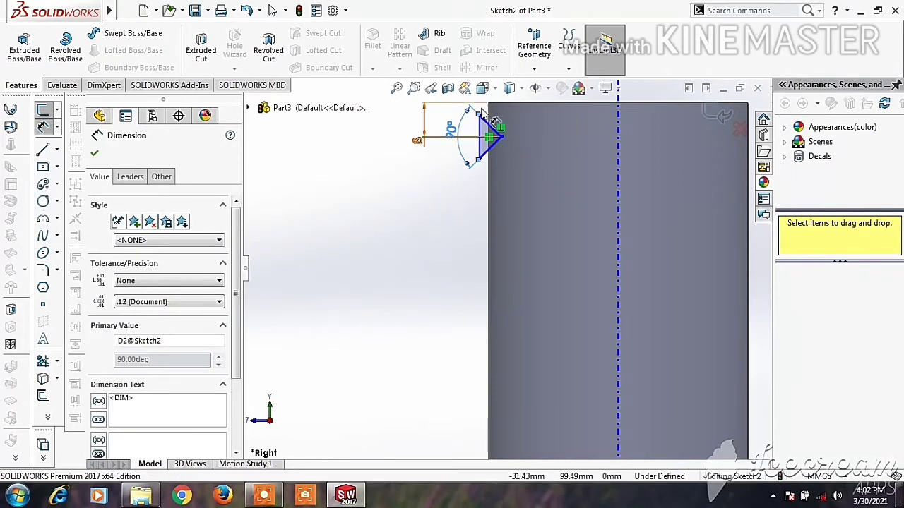
pyautogui.click(478, 141)
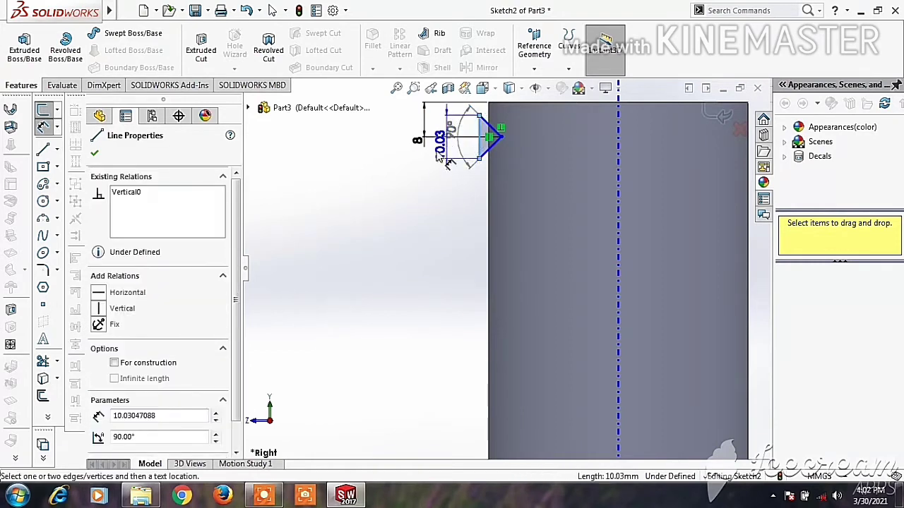
pyautogui.click(442, 161)
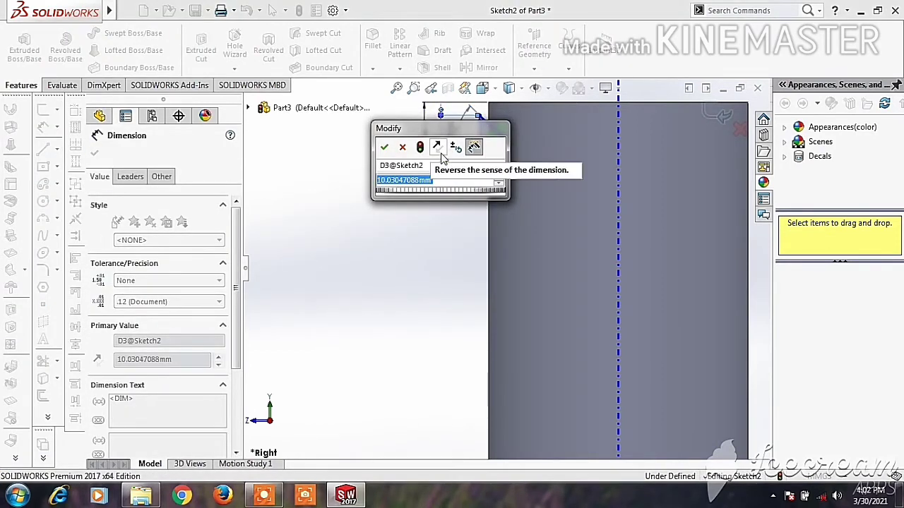
pyautogui.write('10')
pyautogui.press('Return')
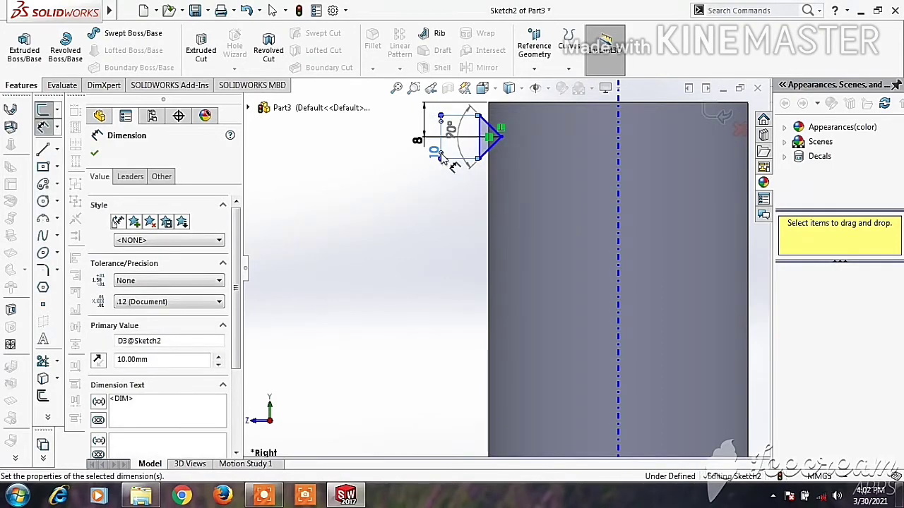
pyautogui.rightClick(382, 192)
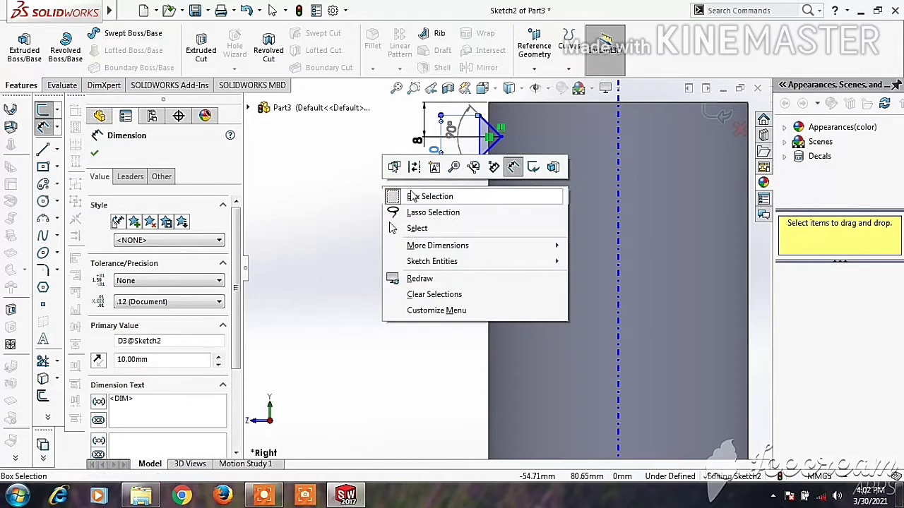
pyautogui.click(338, 212)
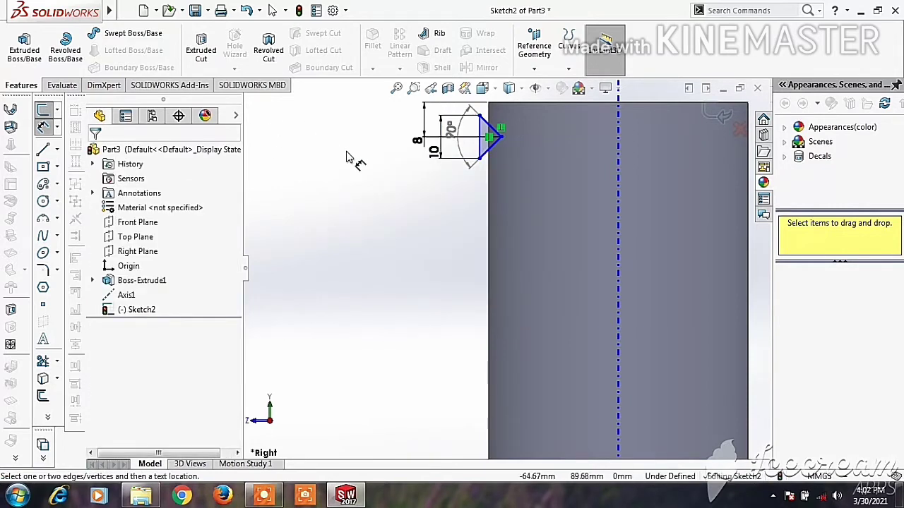
# Step: Revolve-cut the triangle 270° around Axis1 to form the V-groove
pyautogui.moveTo(380, 191)
pyautogui.mouseDown(button='middle')
pyautogui.moveTo(394, 171)
pyautogui.moveTo(369, 186)
pyautogui.moveTo(379, 195)
pyautogui.moveTo(374, 177)
pyautogui.mouseUp(button='middle')
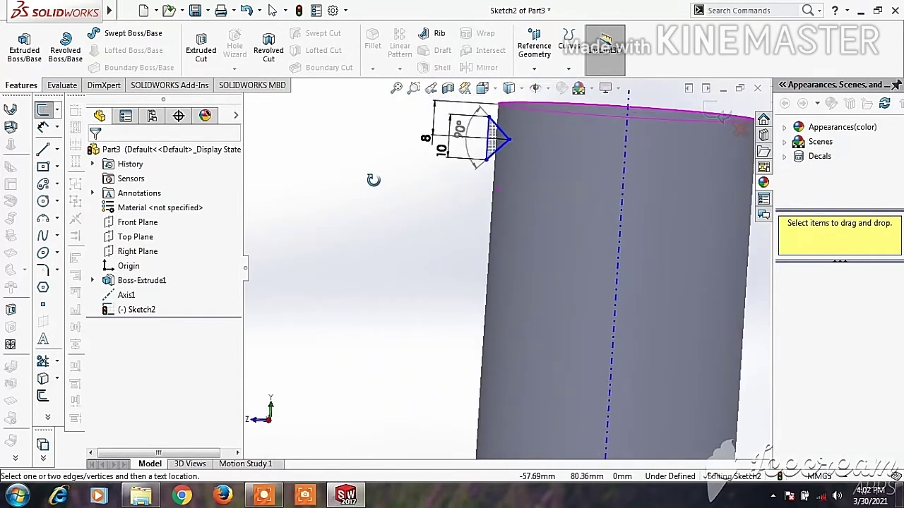
pyautogui.click(268, 48)
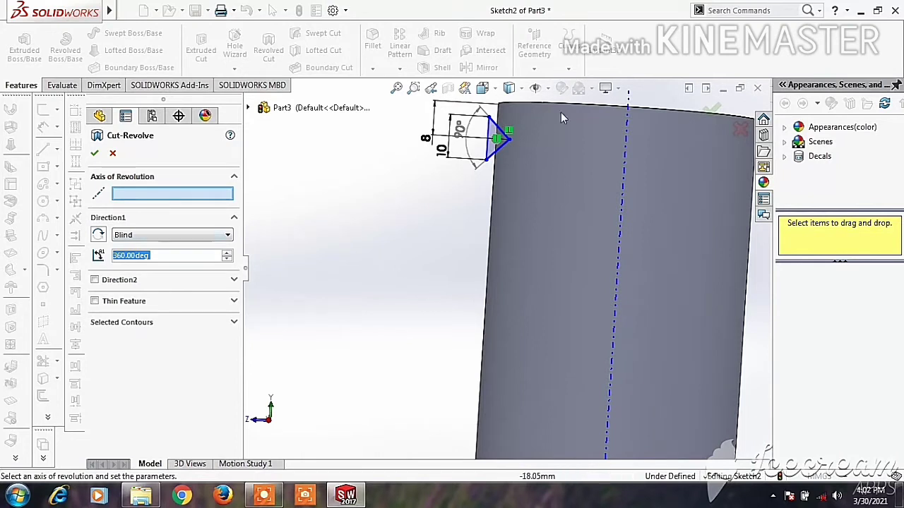
pyautogui.click(627, 142)
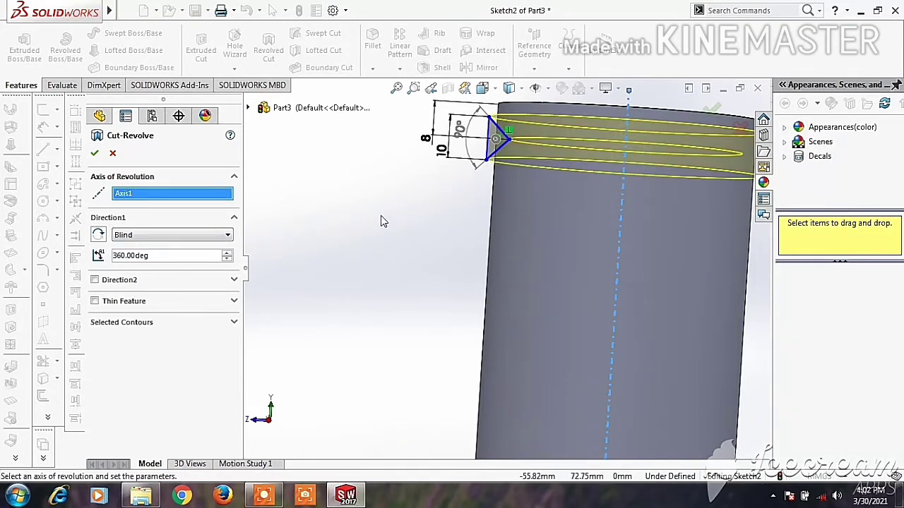
pyautogui.moveTo(380, 221)
pyautogui.mouseDown(button='middle')
pyautogui.moveTo(366, 246)
pyautogui.moveTo(369, 208)
pyautogui.moveTo(359, 202)
pyautogui.moveTo(403, 214)
pyautogui.mouseUp(button='middle')
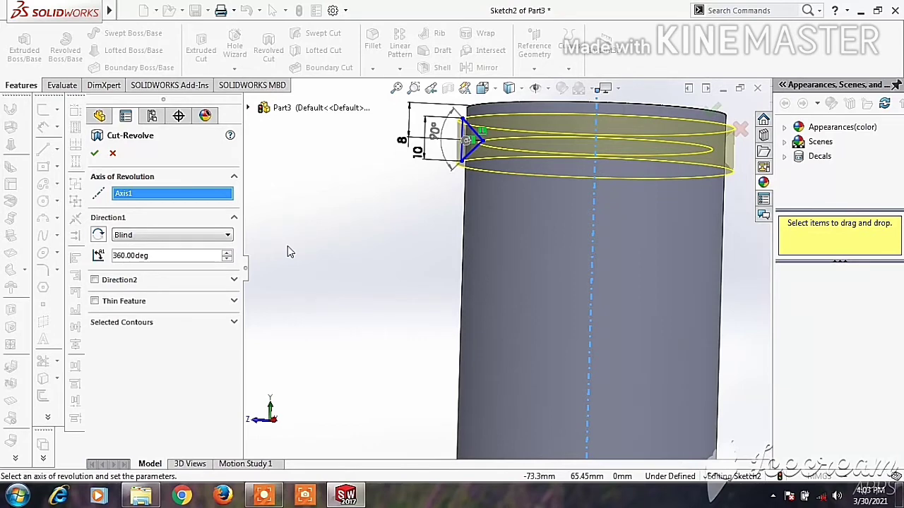
pyautogui.moveTo(288, 246); pyautogui.dragTo(278, 304, button='middle')
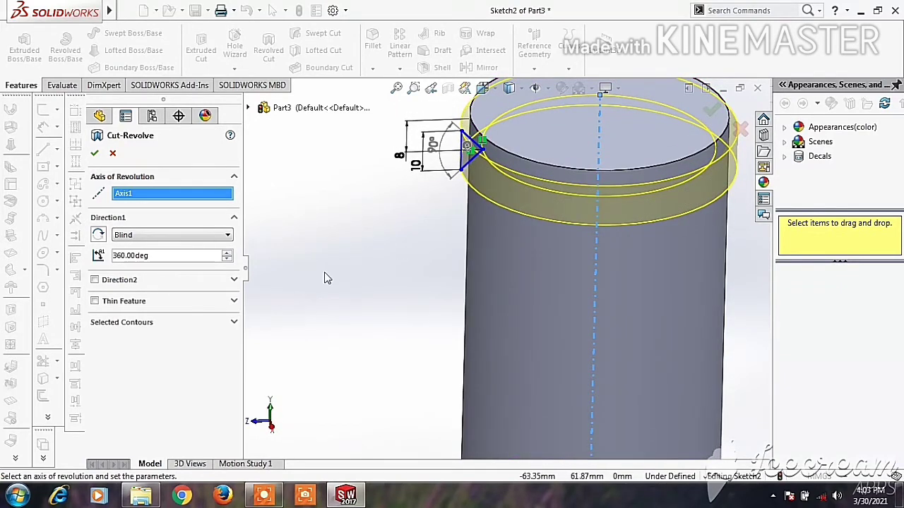
pyautogui.doubleClick(172, 258)
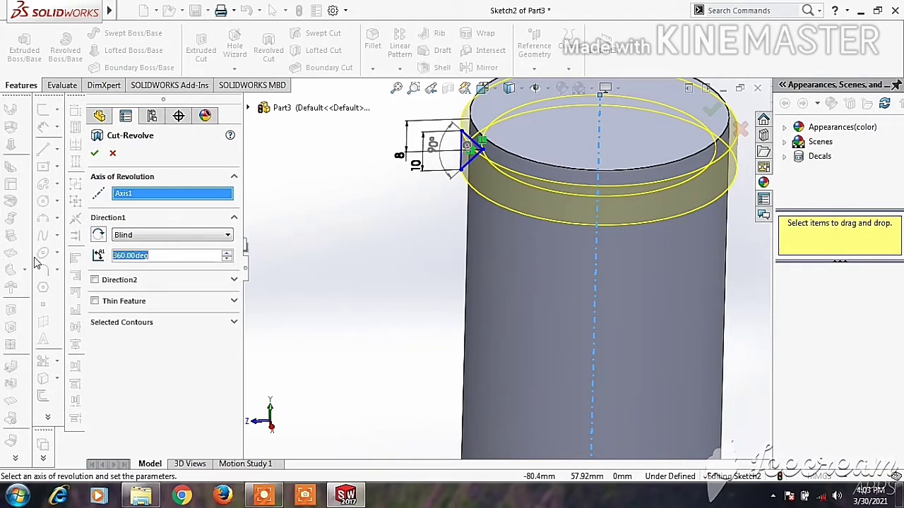
pyautogui.write('270')
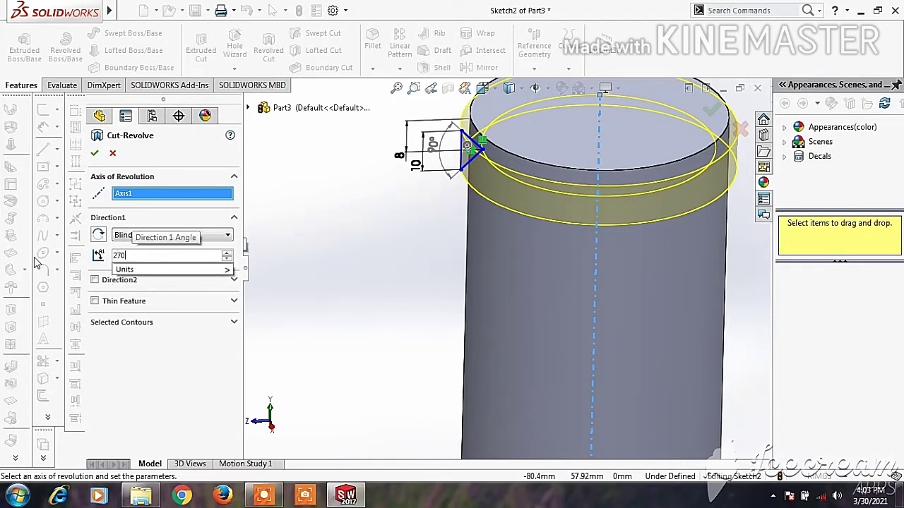
pyautogui.press('Return')
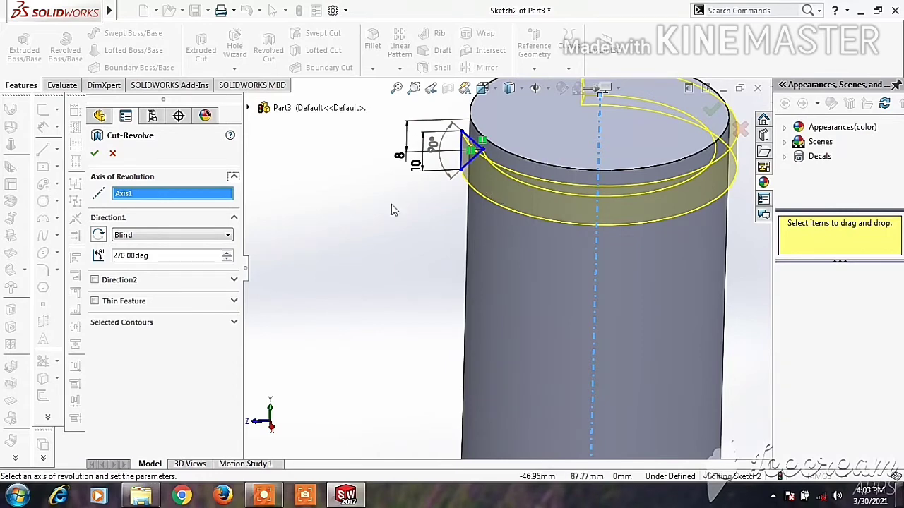
pyautogui.click(90, 151)
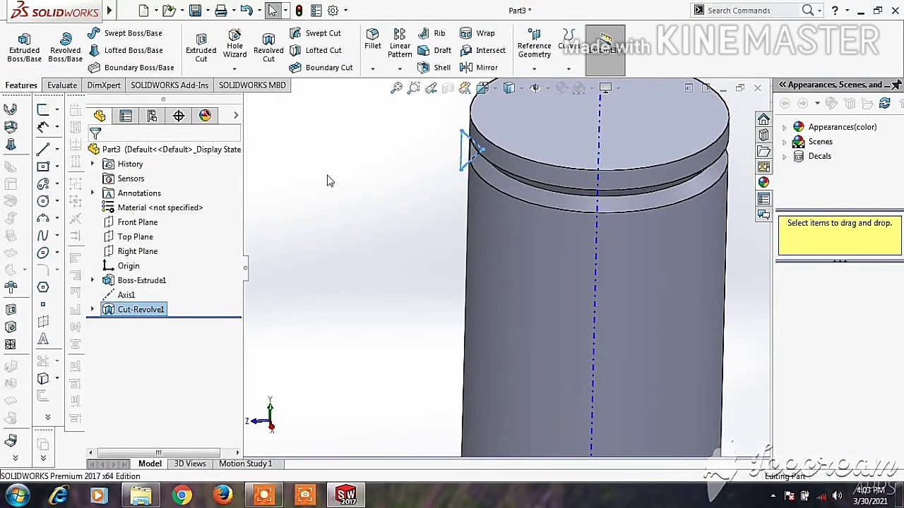
# Step: Orbit and pan the view, then select the cylinder's top face
pyautogui.moveTo(329, 179)
pyautogui.mouseDown(button='middle')
pyautogui.moveTo(403, 185)
pyautogui.moveTo(385, 141)
pyautogui.moveTo(433, 176)
pyautogui.moveTo(389, 160)
pyautogui.mouseUp(button='middle')
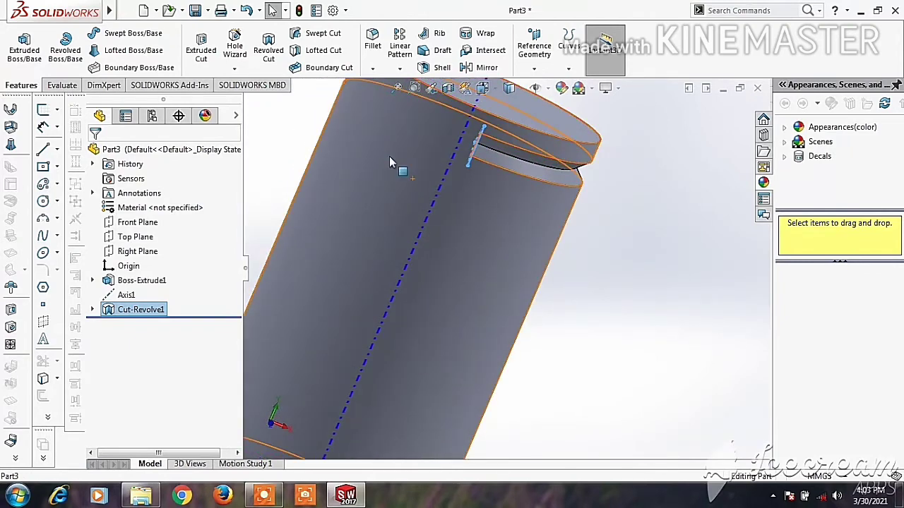
pyautogui.rightClick(545, 198)
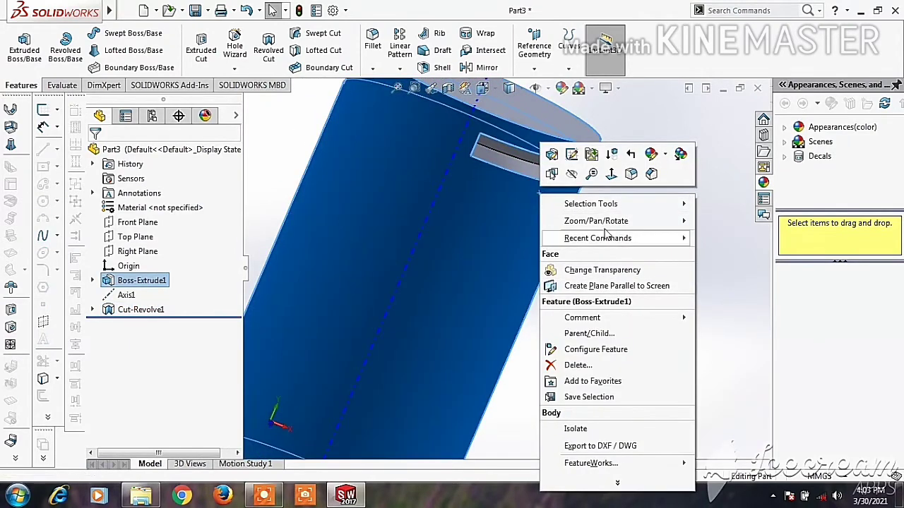
pyautogui.moveTo(595, 221)
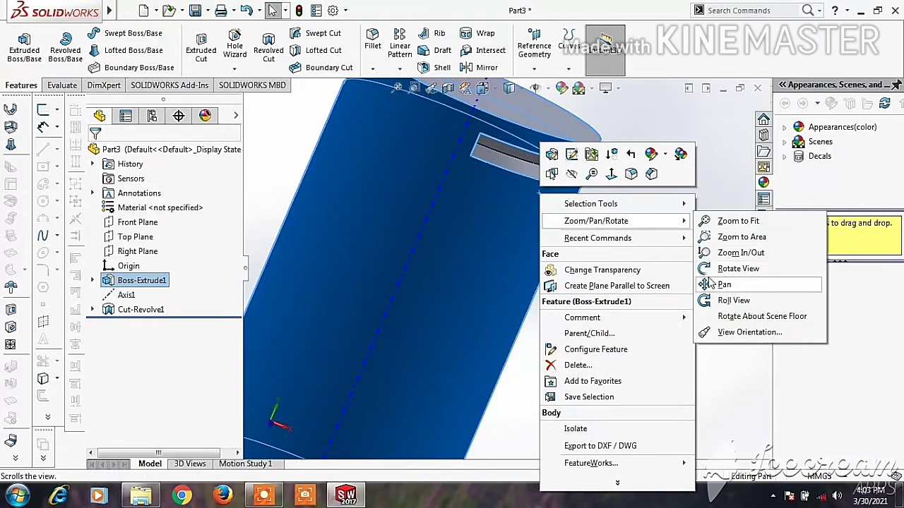
pyautogui.click(706, 281)
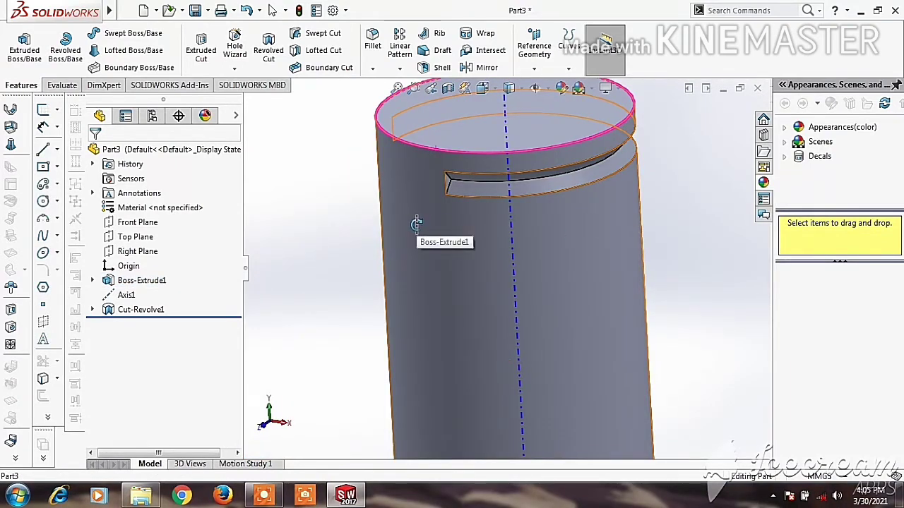
pyautogui.moveTo(360, 244); pyautogui.dragTo(383, 261, button='middle')
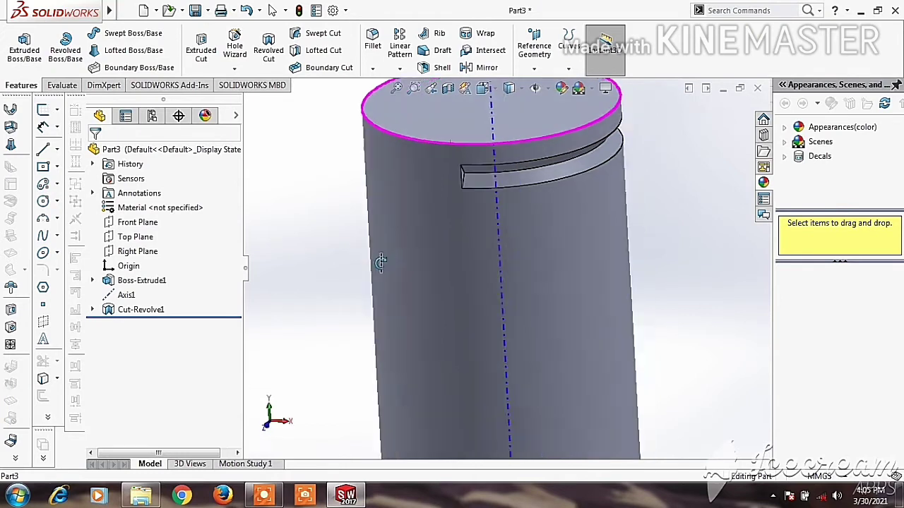
pyautogui.click(405, 113)
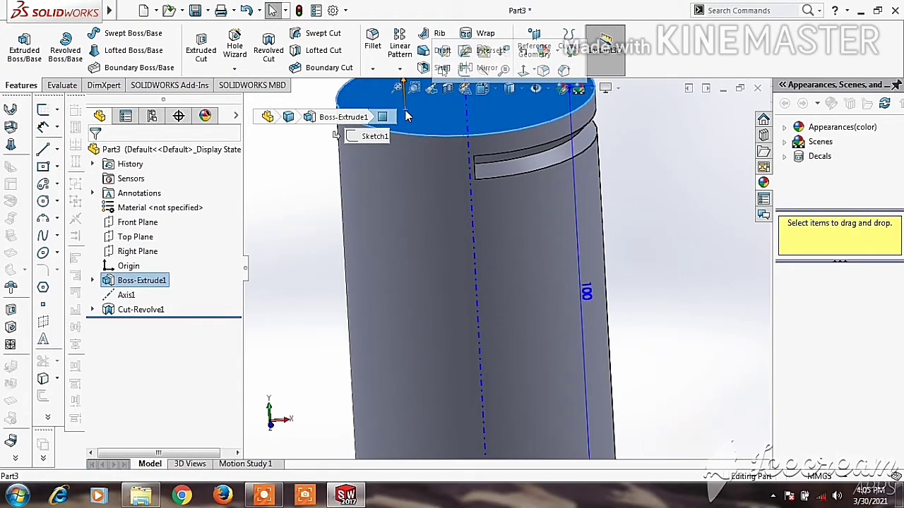
# Step: Sketch on the top face, view it head-on, and draw a centre rectangle on the axis
pyautogui.click(463, 73)
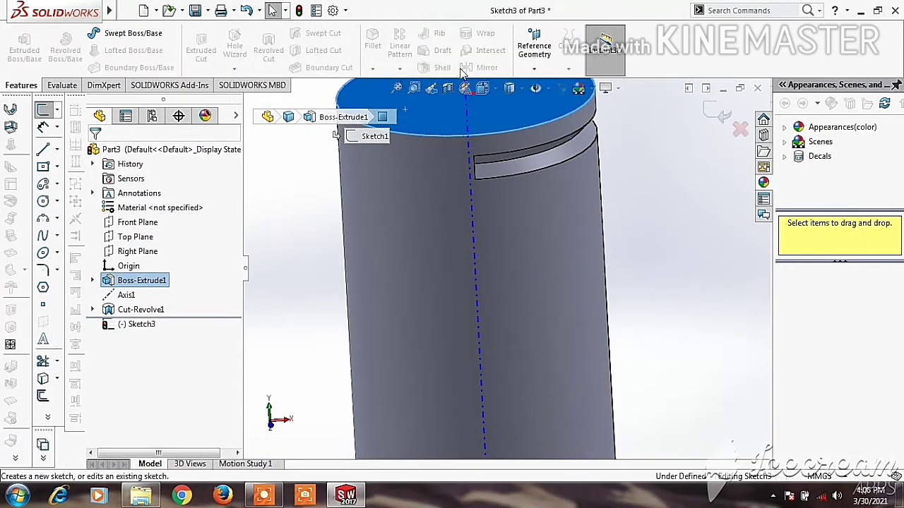
pyautogui.click(150, 327)
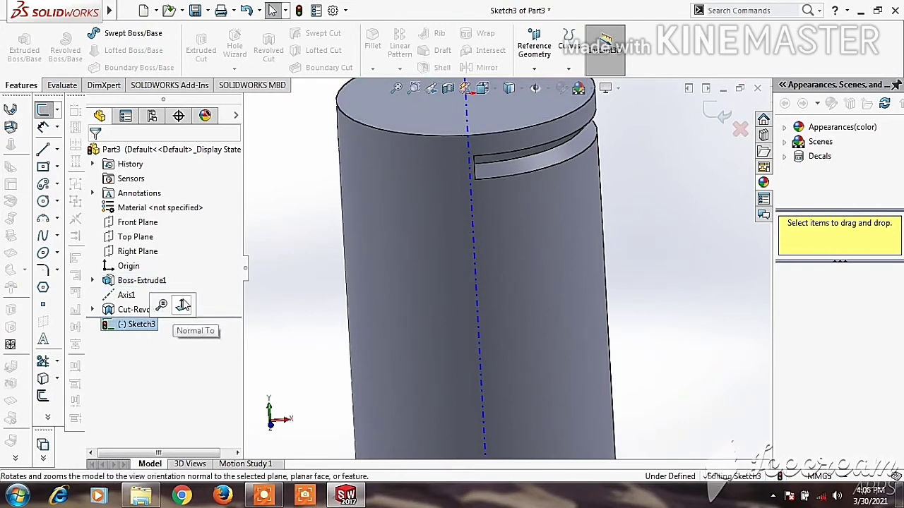
pyautogui.click(183, 305)
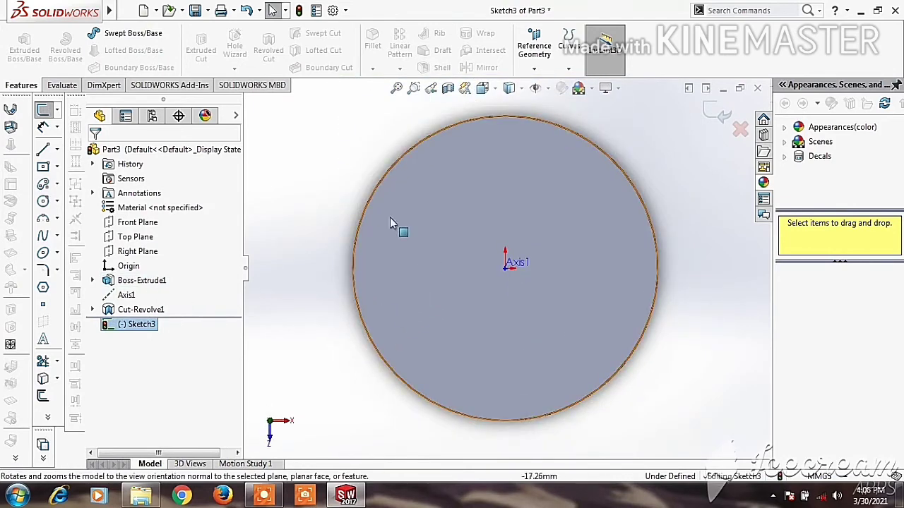
pyautogui.click(43, 201)
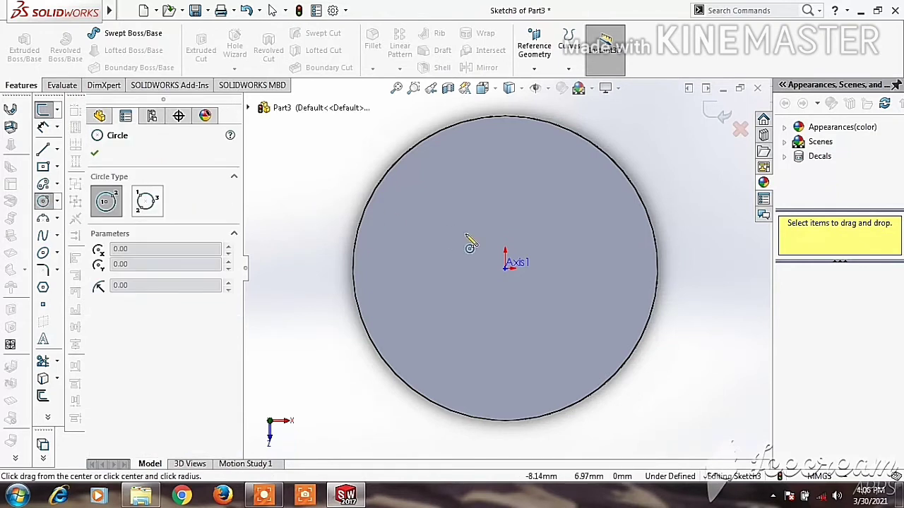
pyautogui.click(44, 167)
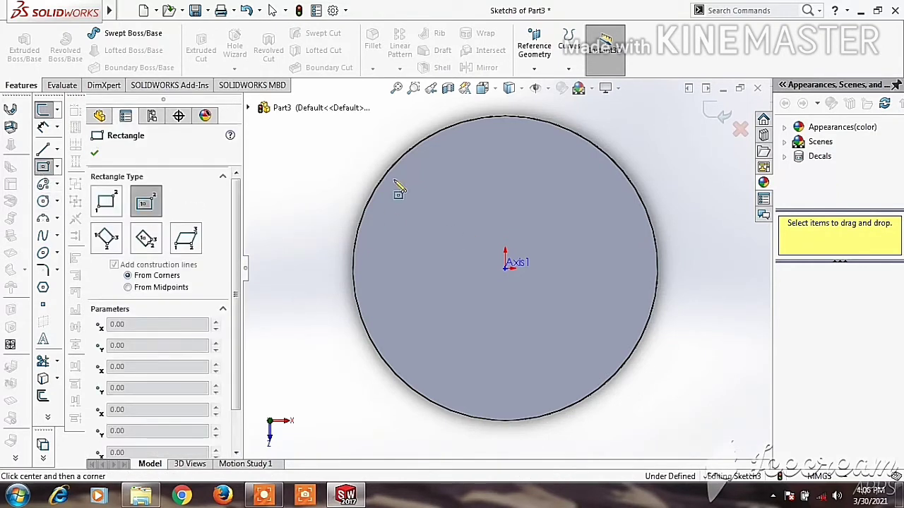
pyautogui.click(505, 269)
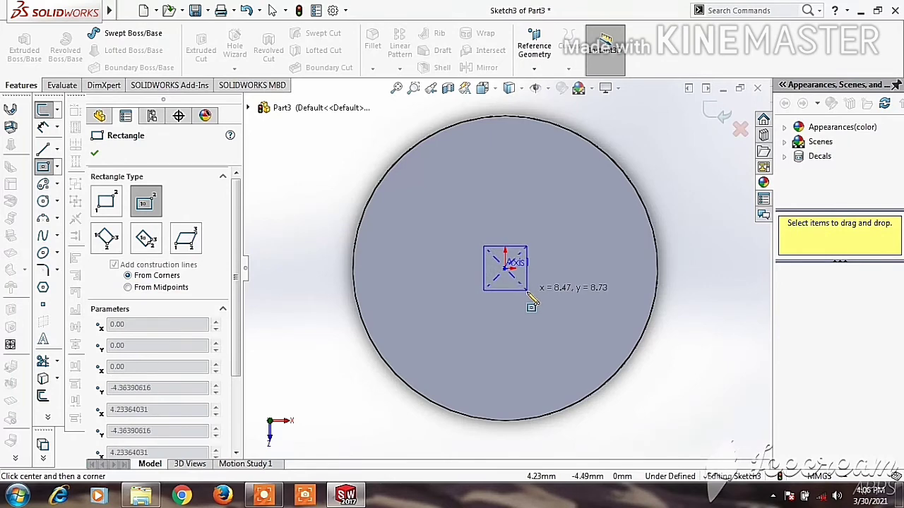
pyautogui.click(530, 304)
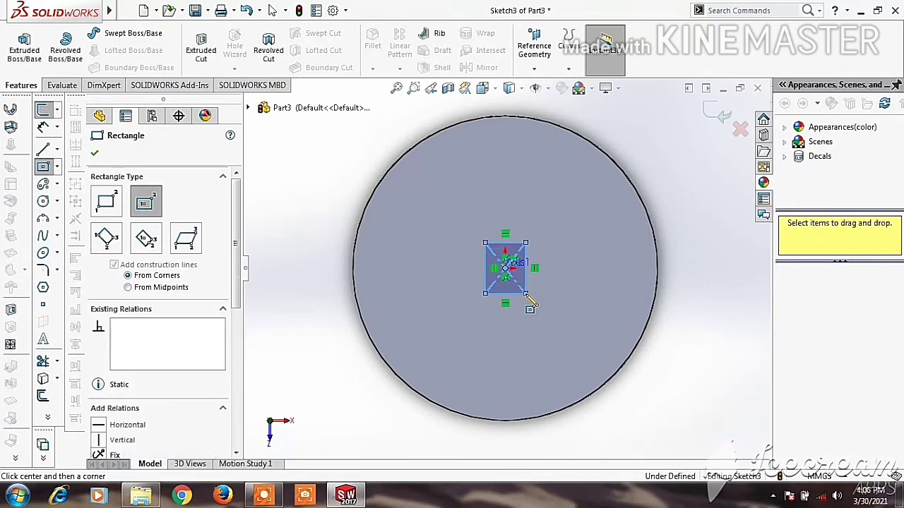
pyautogui.rightClick(419, 282)
pyautogui.click(434, 285)
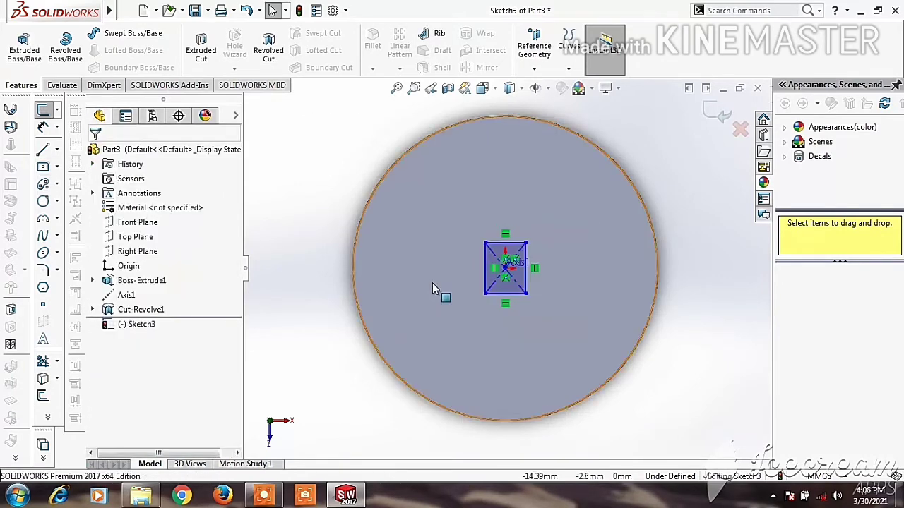
# Step: Dimension the rectangle's height to 10 mm
pyautogui.click(43, 126)
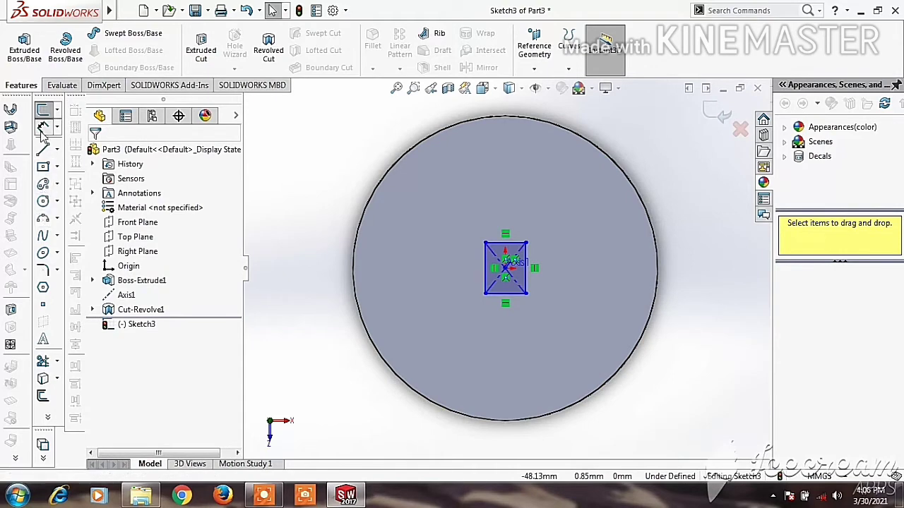
pyautogui.click(492, 268)
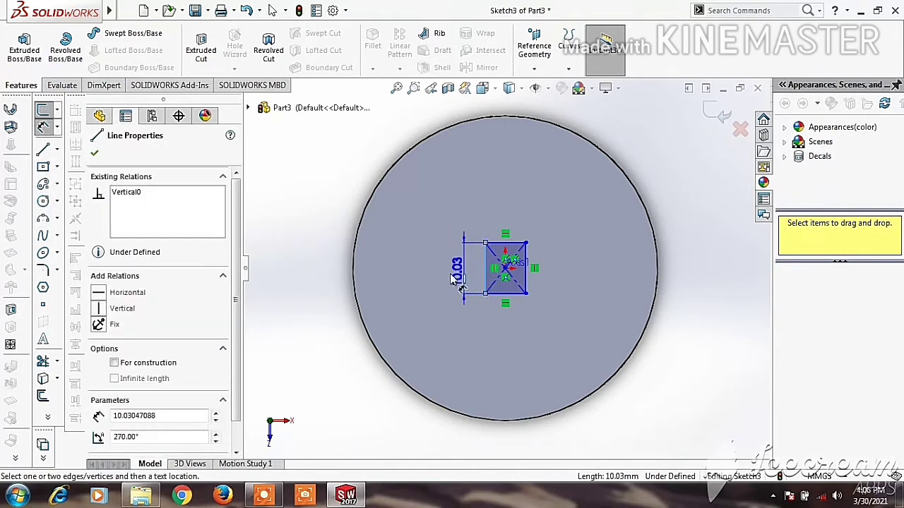
pyautogui.click(453, 282)
pyautogui.write('10')
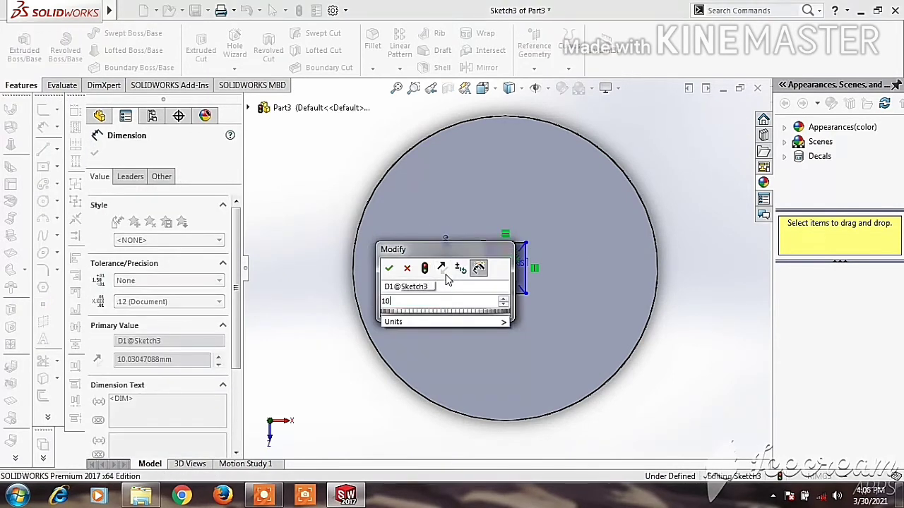
pyautogui.press('Return')
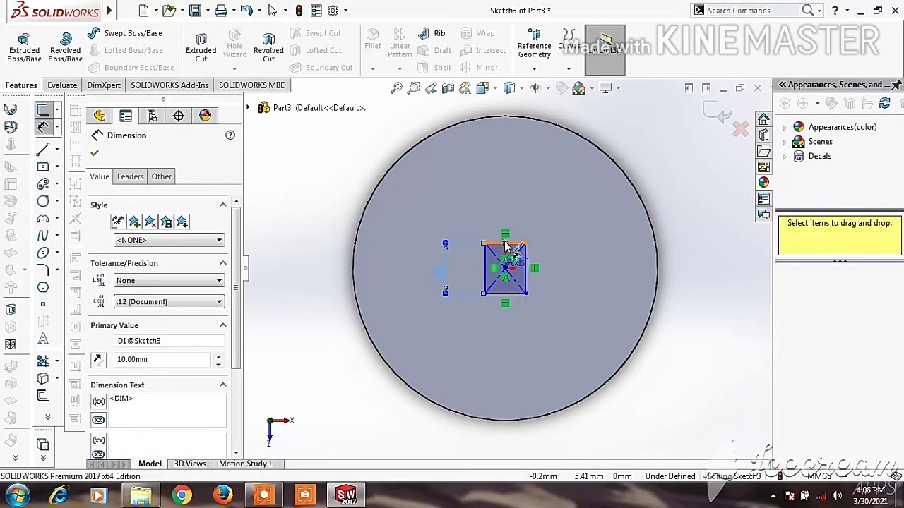
pyautogui.click(505, 244)
pyautogui.click(506, 243)
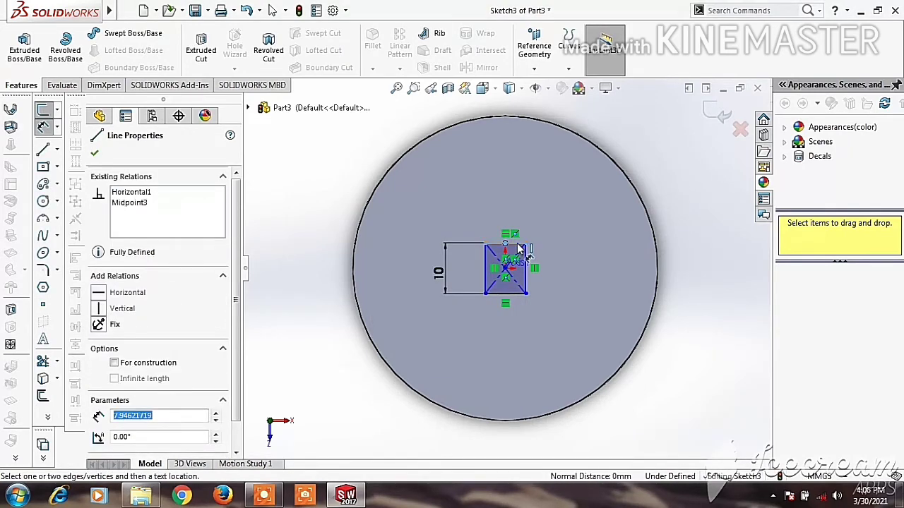
pyautogui.click(506, 294)
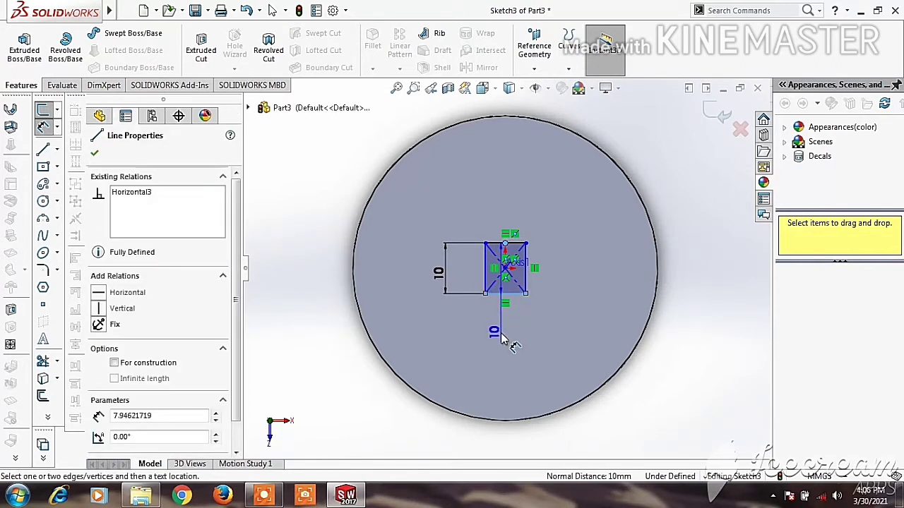
pyautogui.press('Escape')
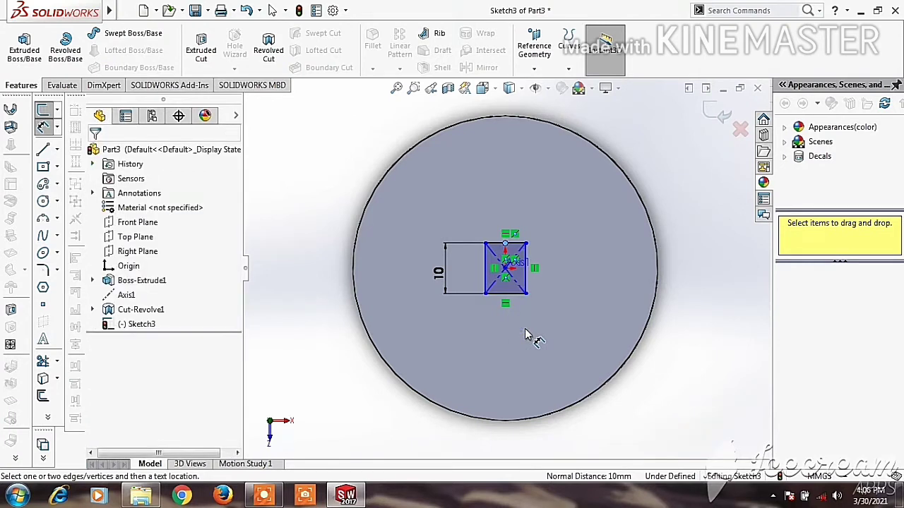
pyautogui.click(439, 278)
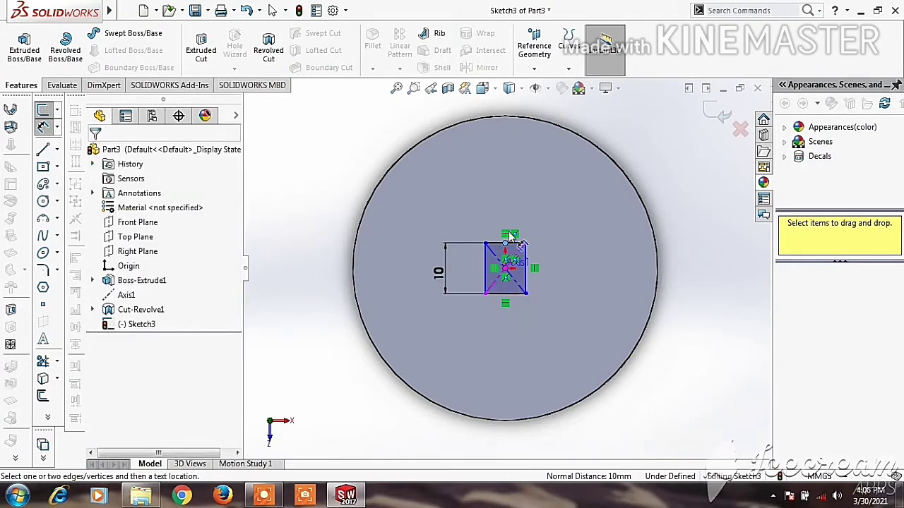
pyautogui.rightClick(560, 260)
pyautogui.click(583, 296)
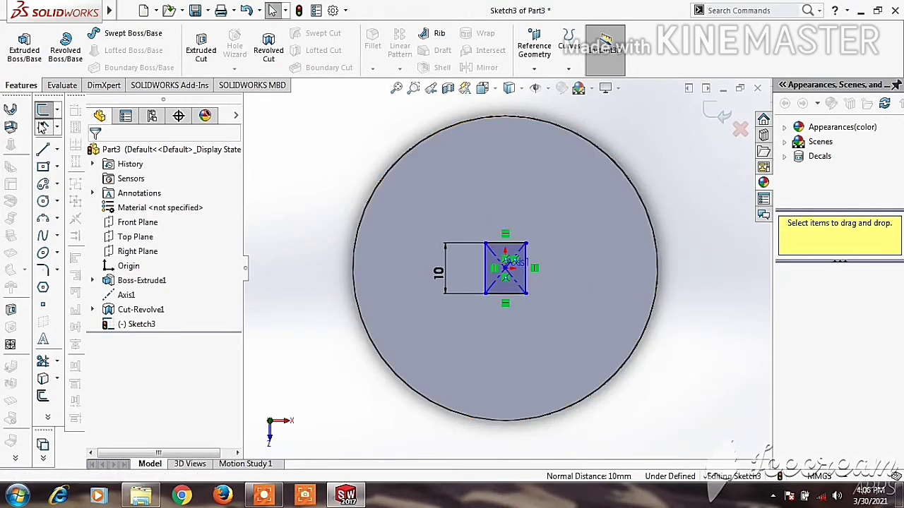
# Step: Dimension the rectangle's width to 7 mm and exit Sketch3
pyautogui.click(42, 127)
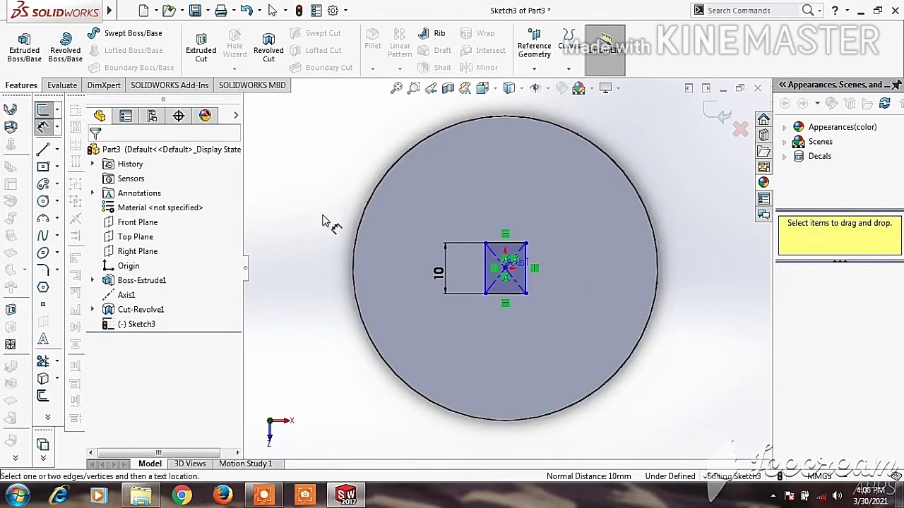
pyautogui.click(504, 244)
pyautogui.click(506, 205)
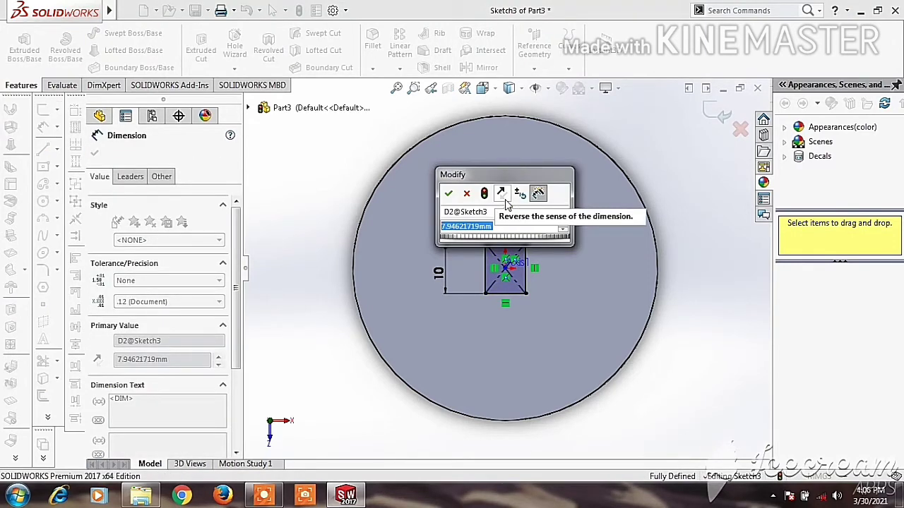
pyautogui.write('7')
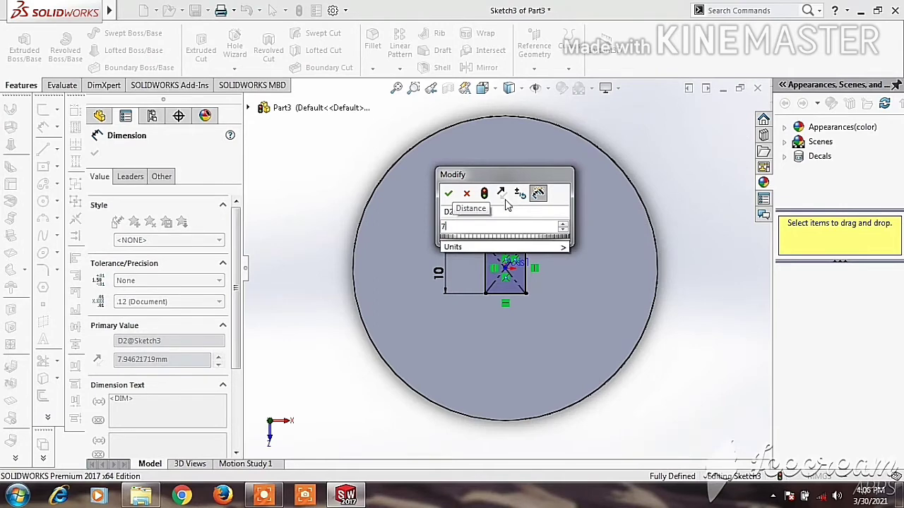
pyautogui.press('Return')
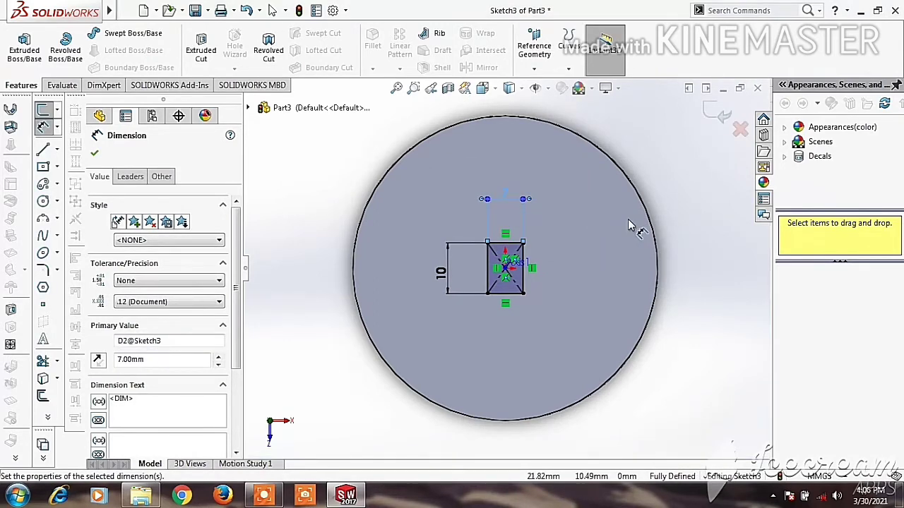
pyautogui.click(679, 204)
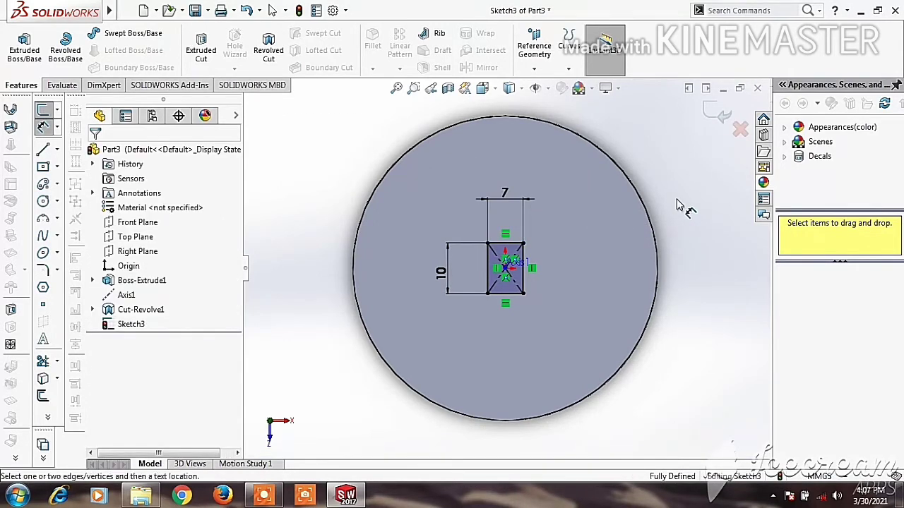
pyautogui.click(713, 123)
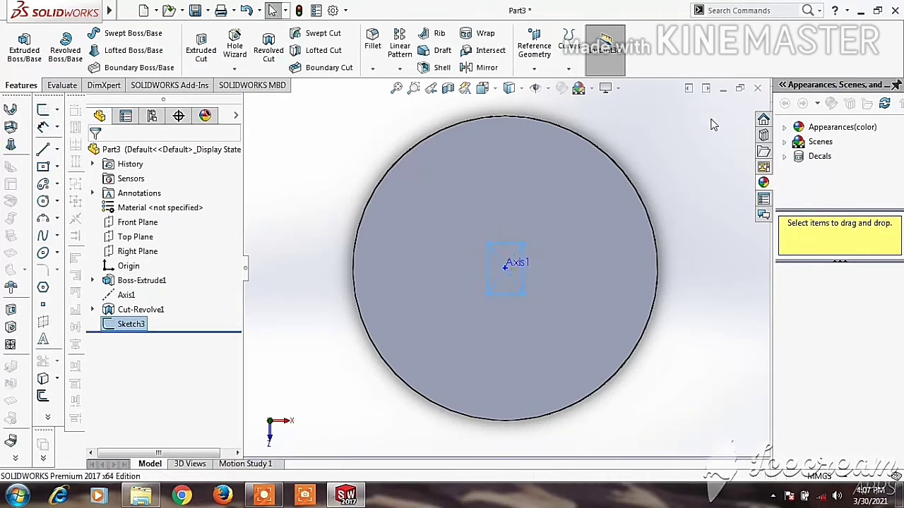
# Step: View the Top Plane normal-to with Ctrl+8, then select the Right Plane
pyautogui.click(680, 195)
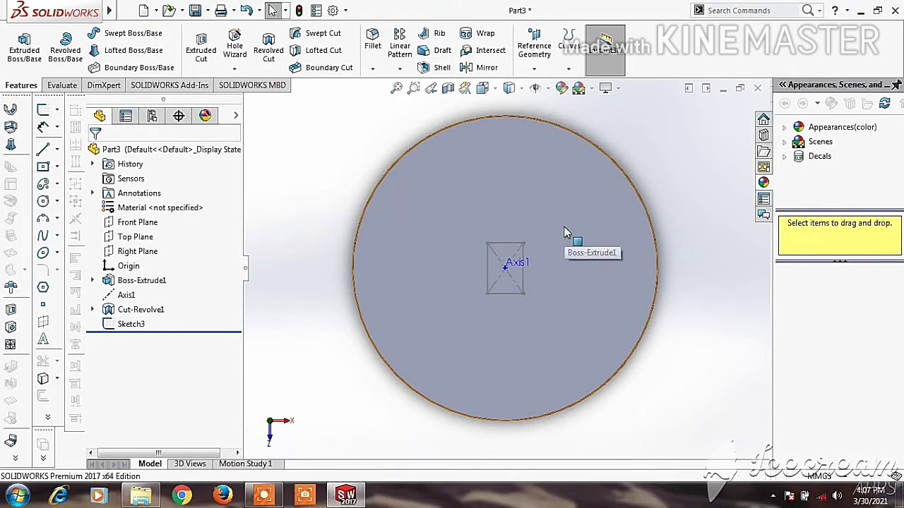
pyautogui.moveTo(563, 233); pyautogui.dragTo(594, 225, button='middle')
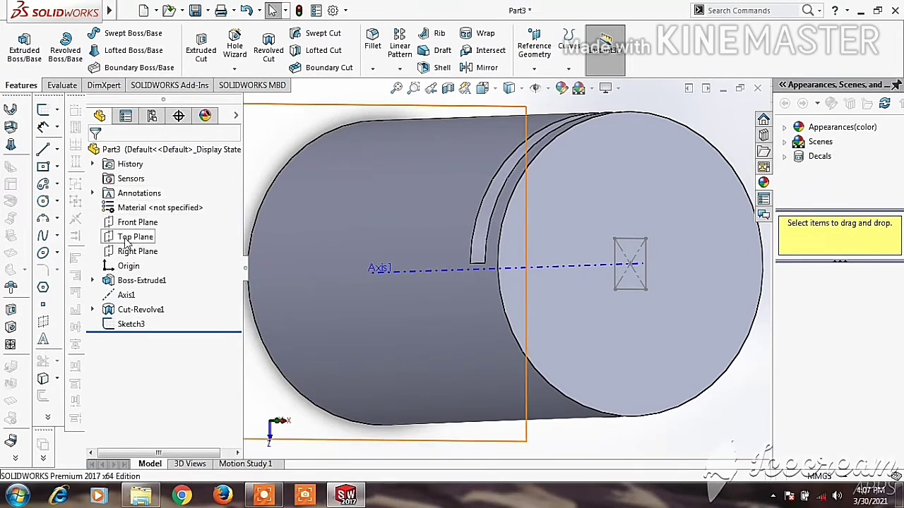
pyautogui.click(128, 240)
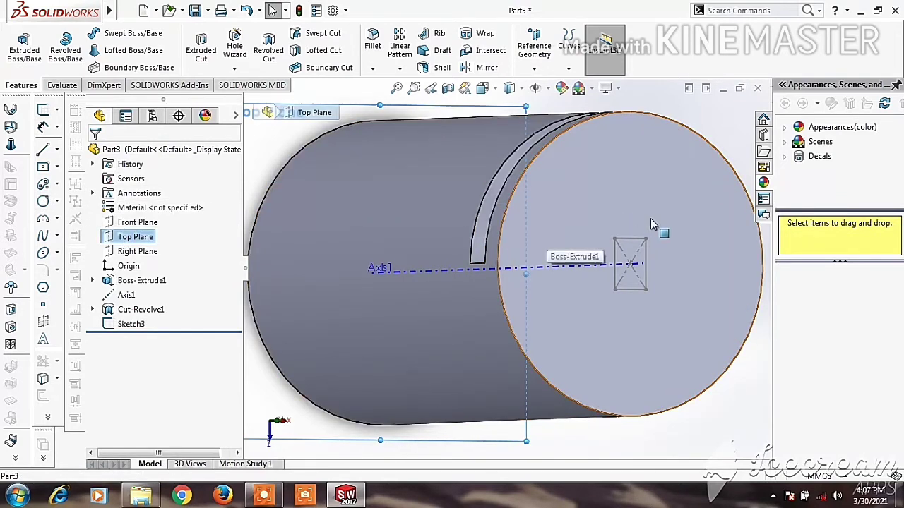
pyautogui.hotkey('ctrl', '8')
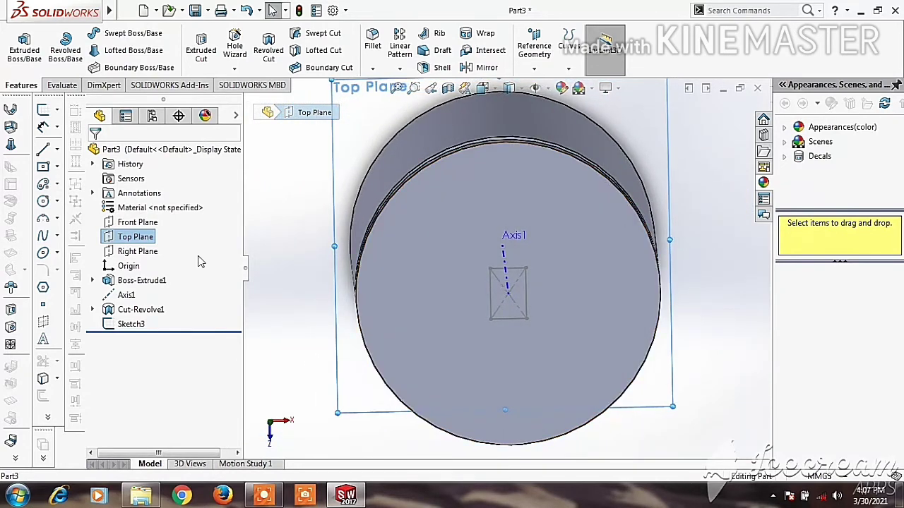
pyautogui.click(143, 258)
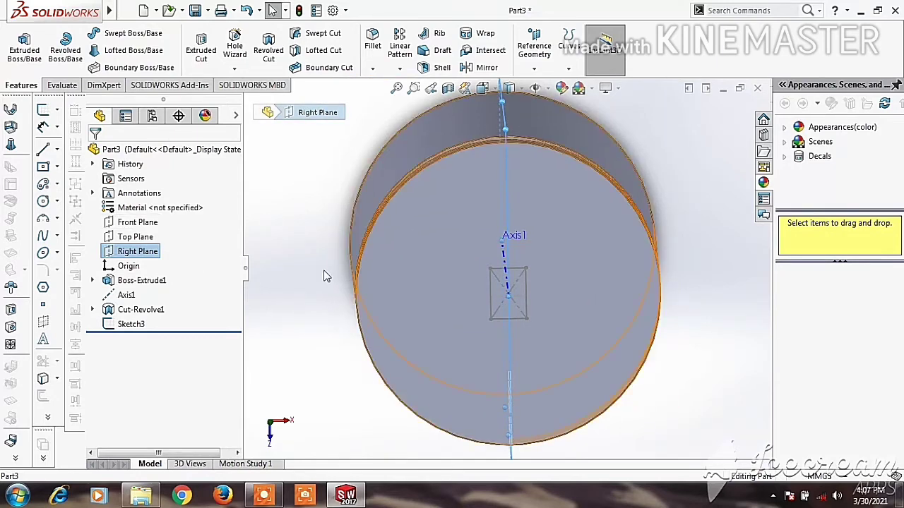
pyautogui.click(265, 243)
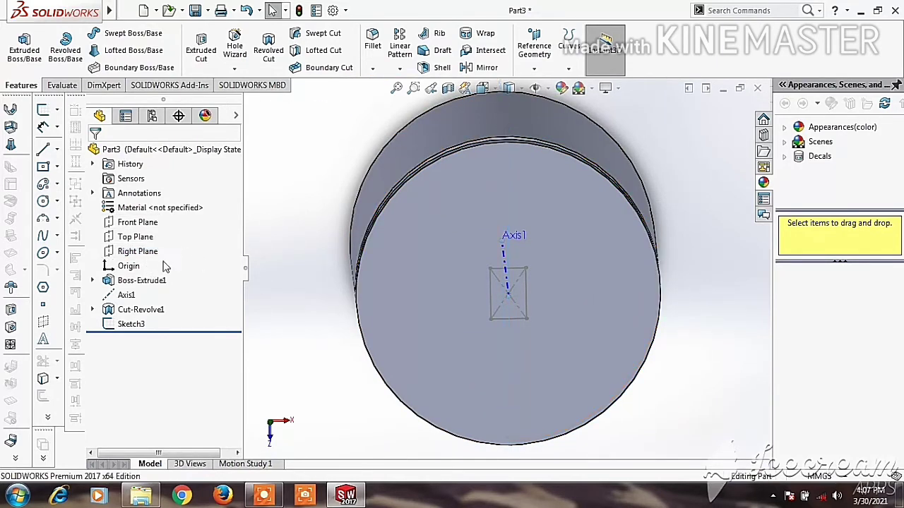
pyautogui.click(140, 257)
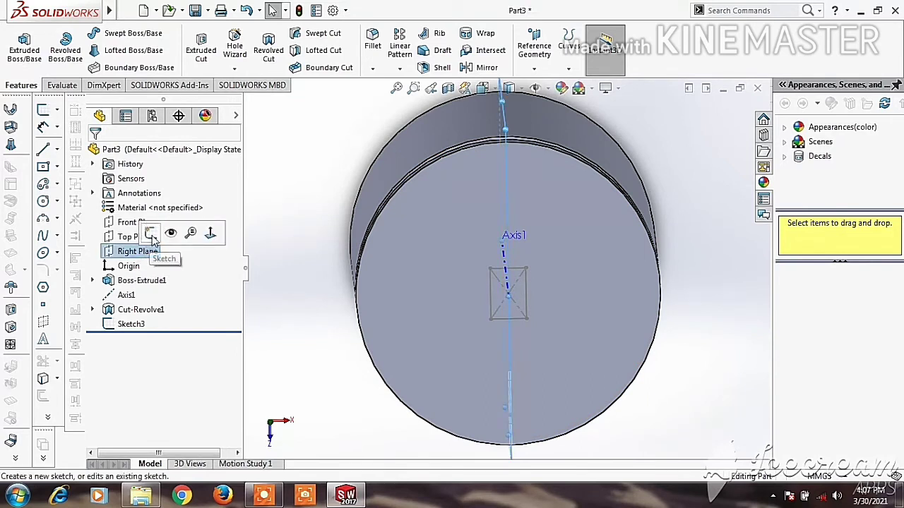
# Step: Start a new sketch on the Right Plane and view it normal to the screen
pyautogui.click(152, 234)
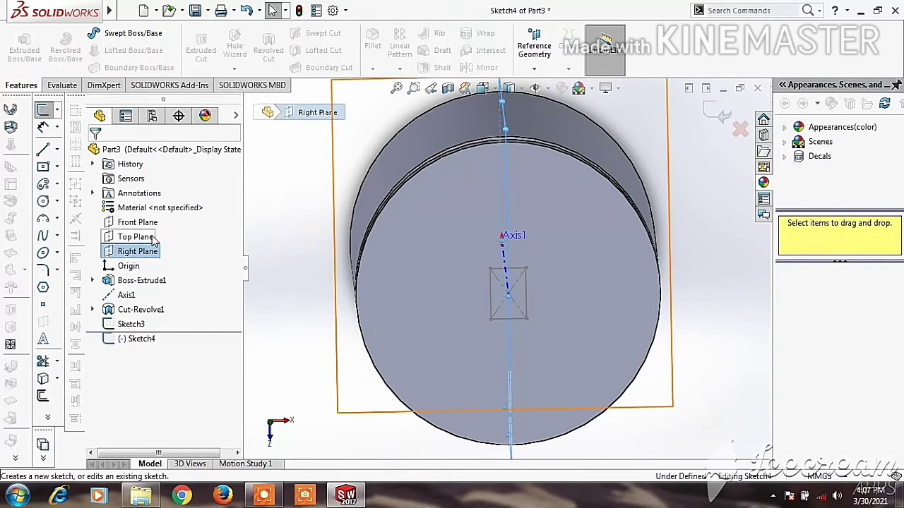
pyautogui.click(142, 339)
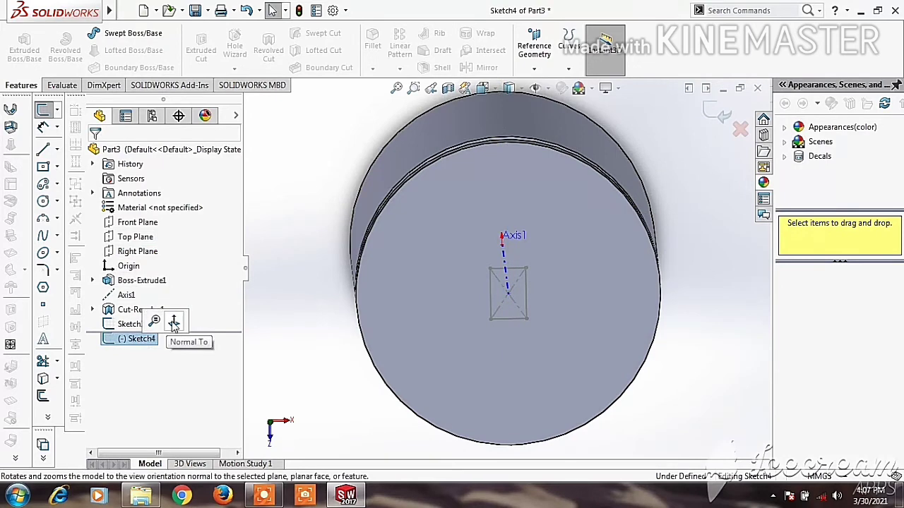
pyautogui.click(174, 323)
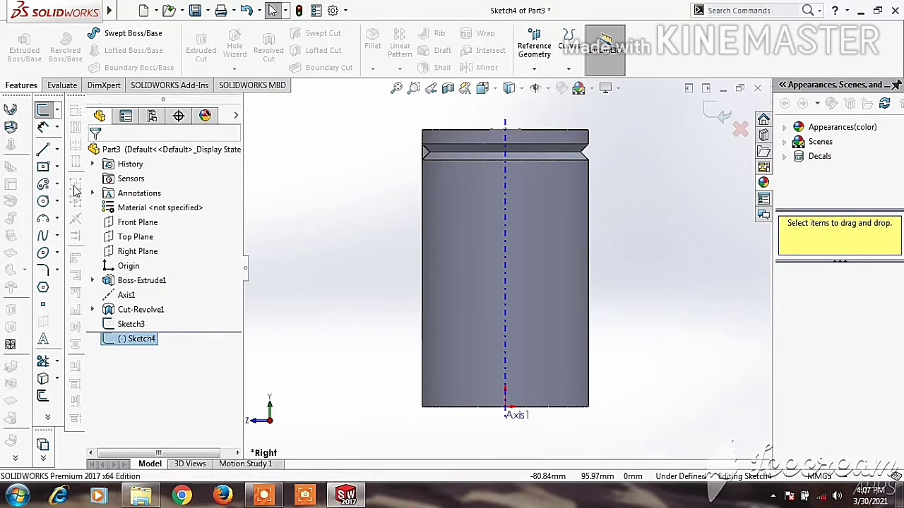
# Step: Draw an S-shaped spline from the top-face centre down, ending outside the cylinder's side, and exit the sketch
pyautogui.click(43, 240)
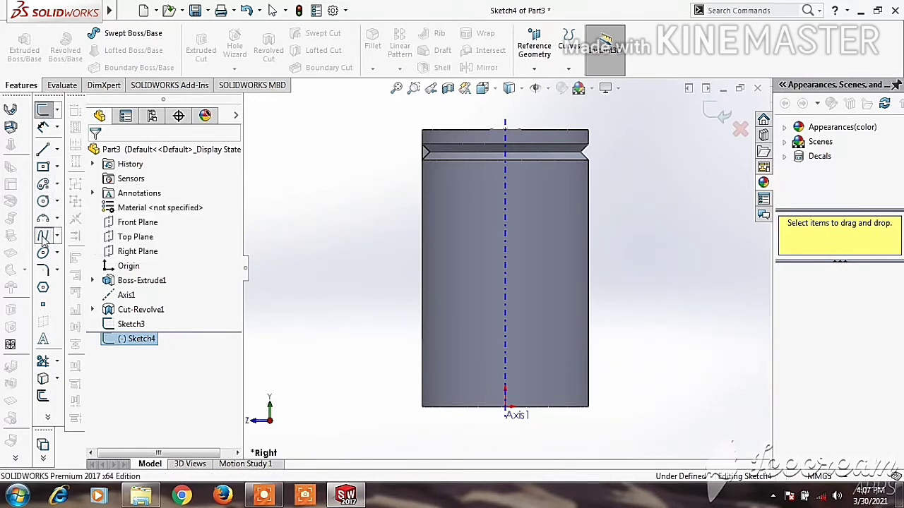
pyautogui.click(505, 131)
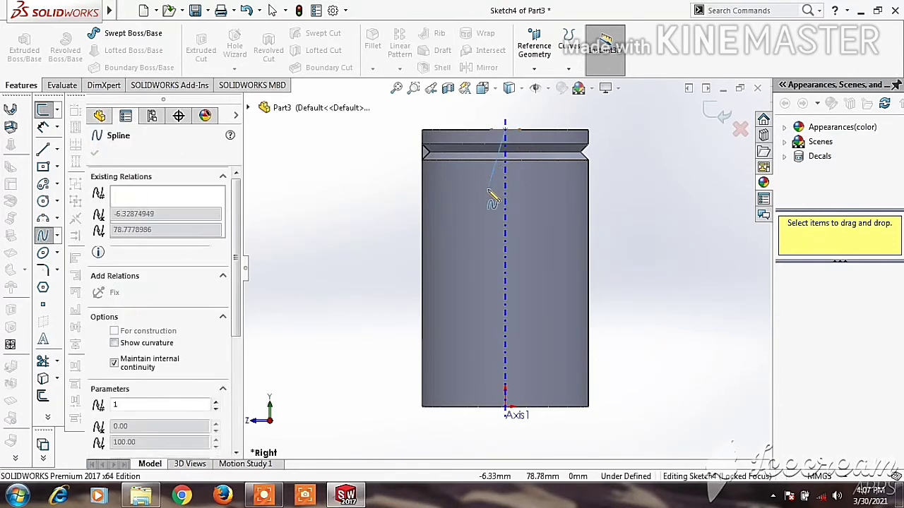
pyautogui.click(477, 209)
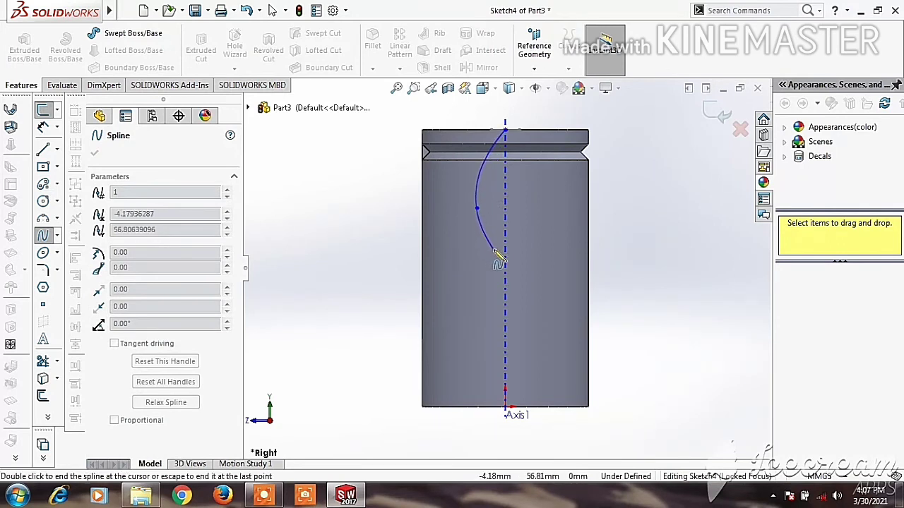
pyautogui.click(494, 251)
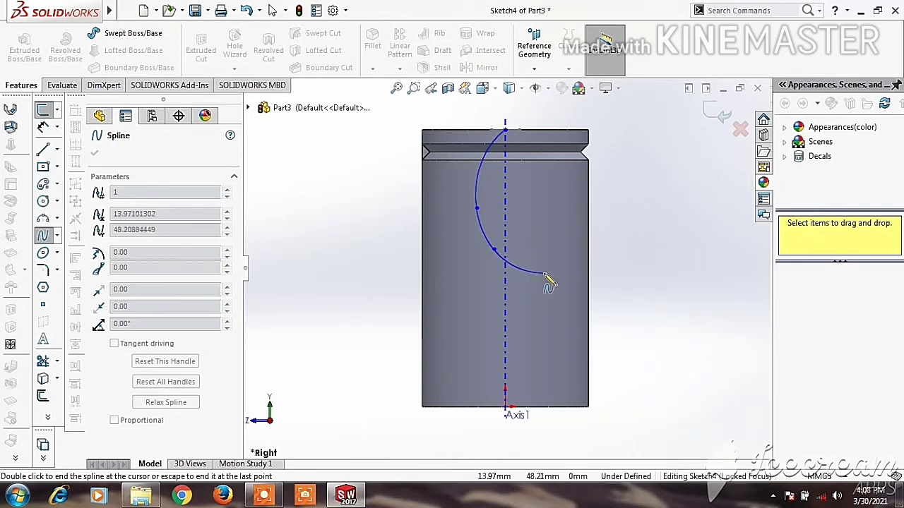
pyautogui.click(544, 274)
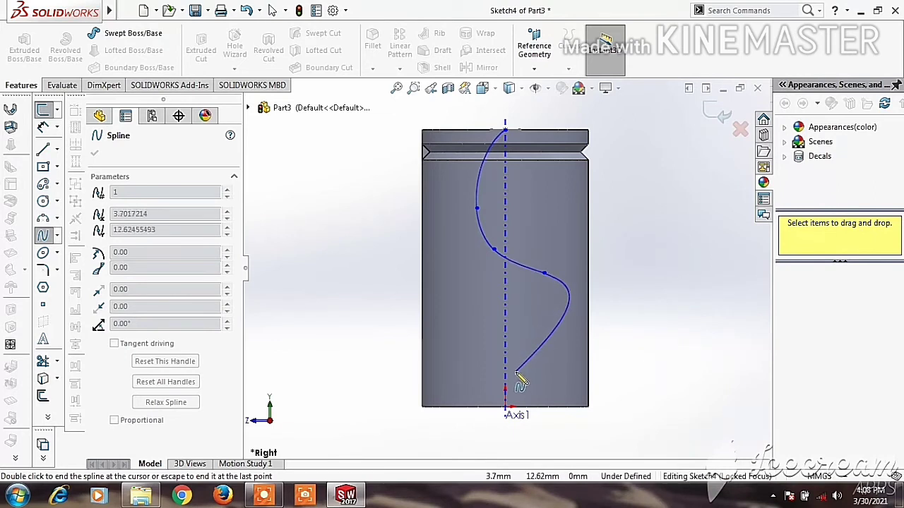
pyautogui.click(506, 408)
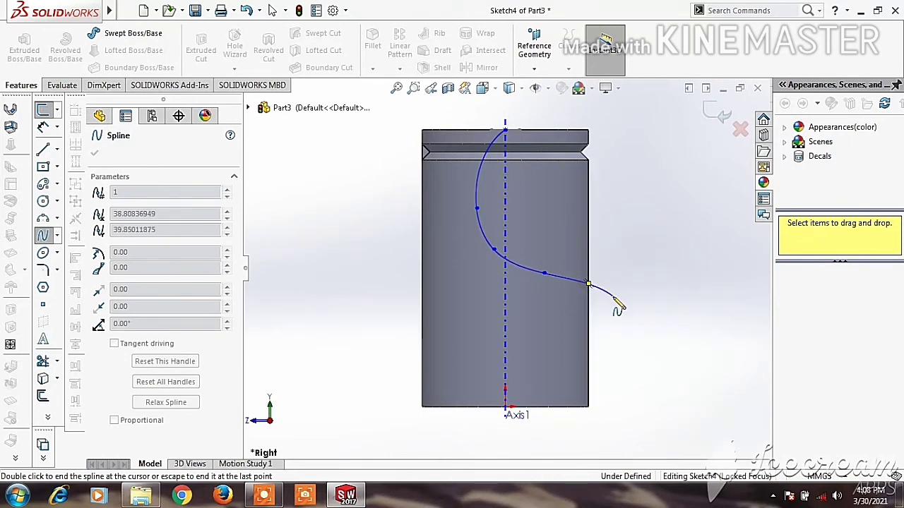
pyautogui.rightClick(643, 253)
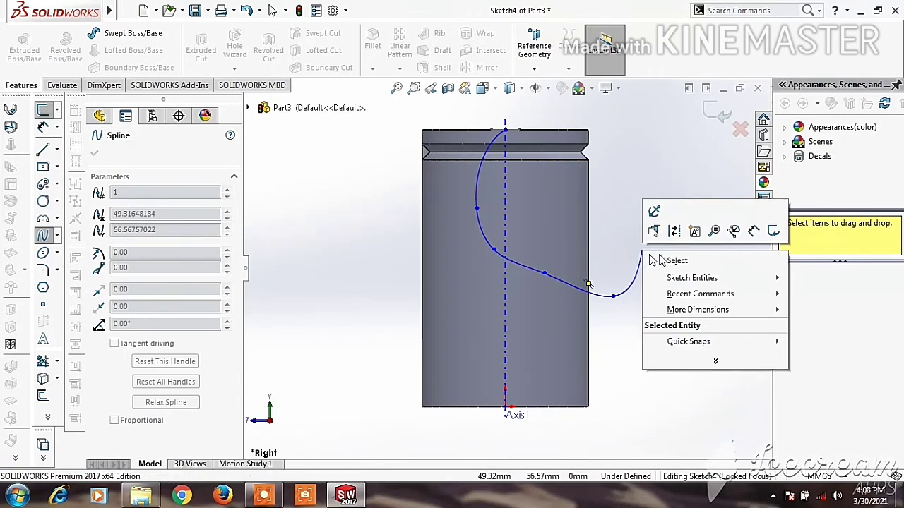
pyautogui.click(653, 261)
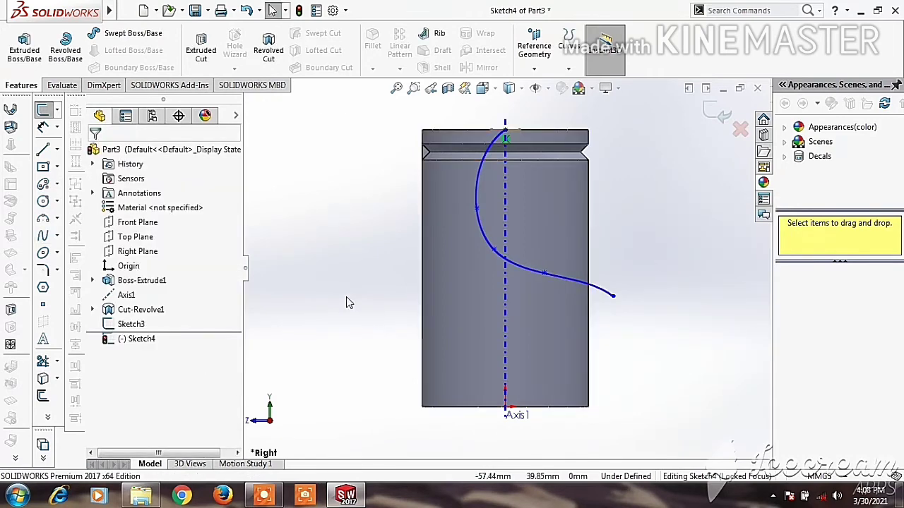
pyautogui.click(715, 112)
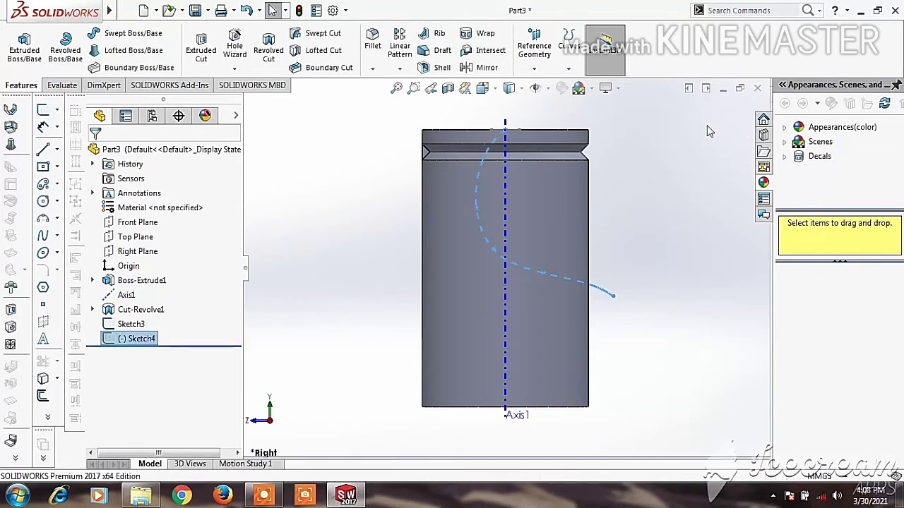
# Step: Create Cut-Sweep1 using the Sketch3 rectangle as profile and the Sketch4 spline as path
pyautogui.click(696, 192)
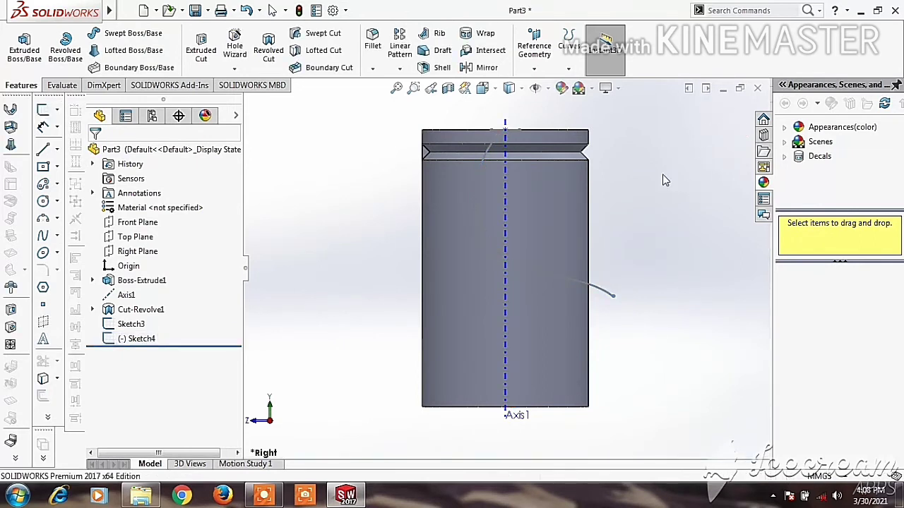
pyautogui.moveTo(663, 175); pyautogui.dragTo(650, 213, button='middle')
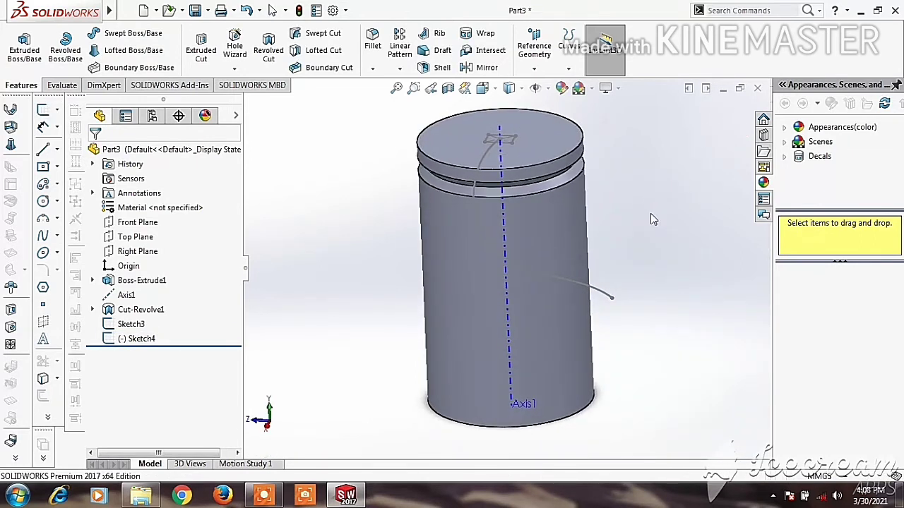
pyautogui.click(322, 36)
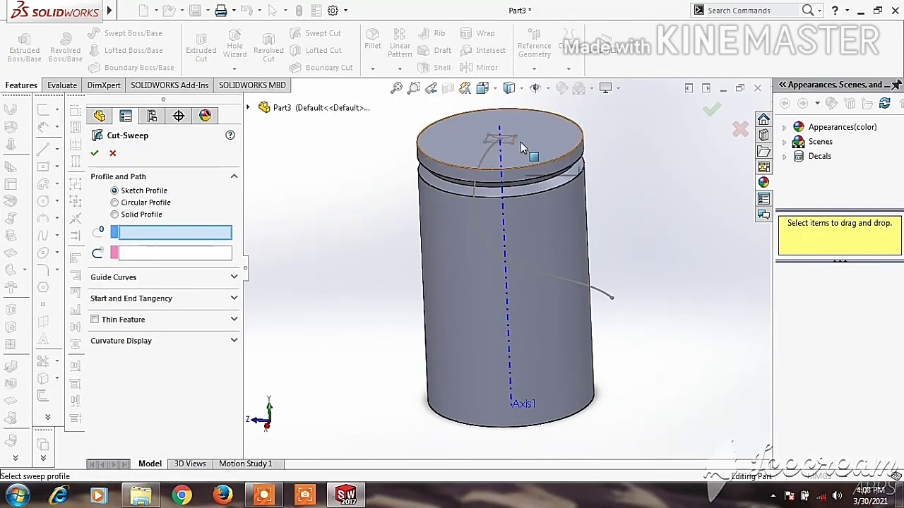
pyautogui.click(514, 140)
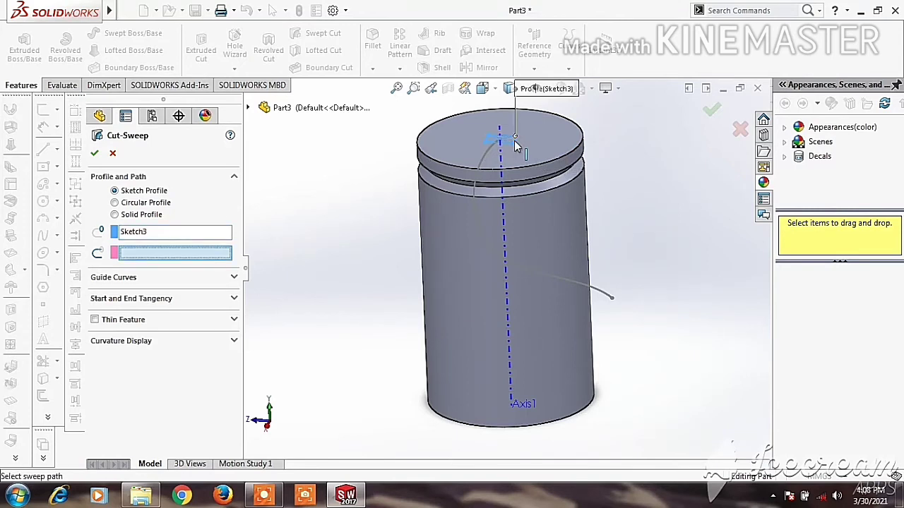
pyautogui.click(474, 209)
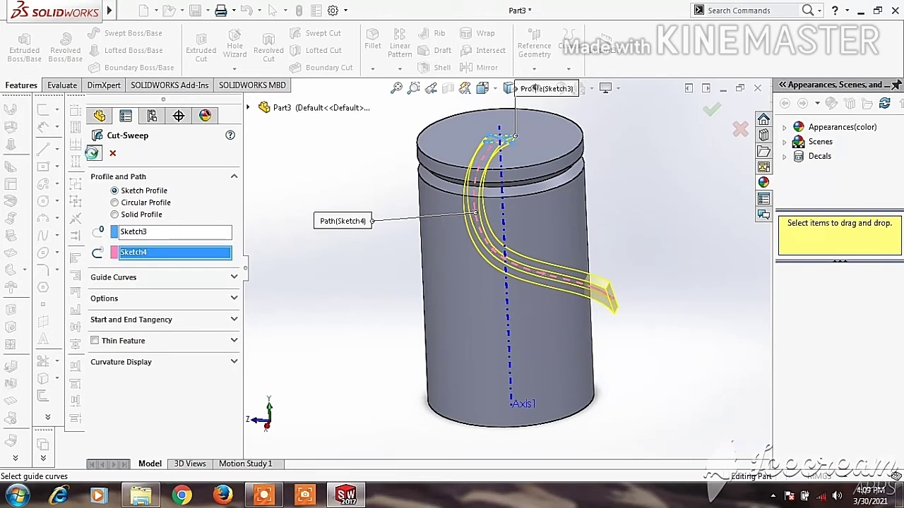
pyautogui.press('Return')
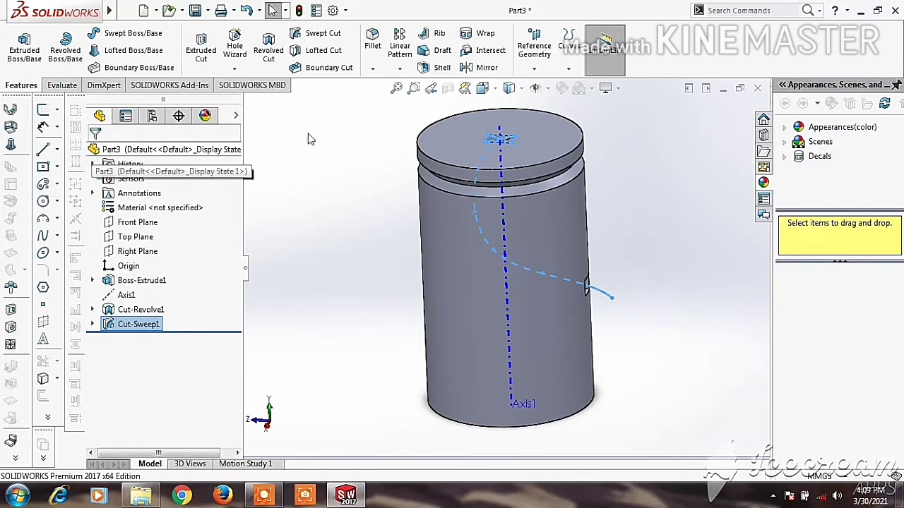
pyautogui.click(619, 180)
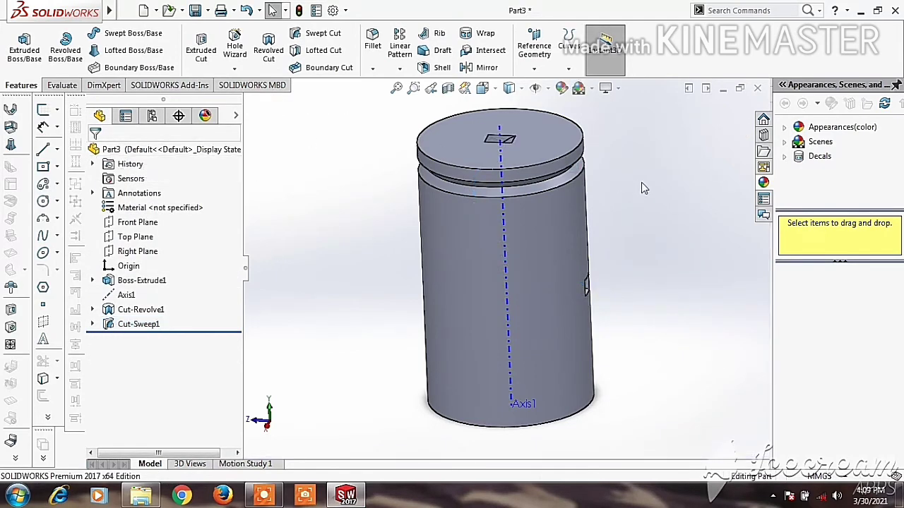
# Step: Hide Axis1 so only the V-groove and curved swept channel remain visible
pyautogui.moveTo(641, 182)
pyautogui.mouseDown(button='middle')
pyautogui.moveTo(605, 179)
pyautogui.moveTo(547, 143)
pyautogui.moveTo(595, 160)
pyautogui.moveTo(637, 207)
pyautogui.moveTo(639, 259)
pyautogui.moveTo(599, 272)
pyautogui.moveTo(541, 210)
pyautogui.moveTo(543, 150)
pyautogui.moveTo(648, 137)
pyautogui.moveTo(656, 50)
pyautogui.moveTo(673, 56)
pyautogui.mouseUp(button='middle')
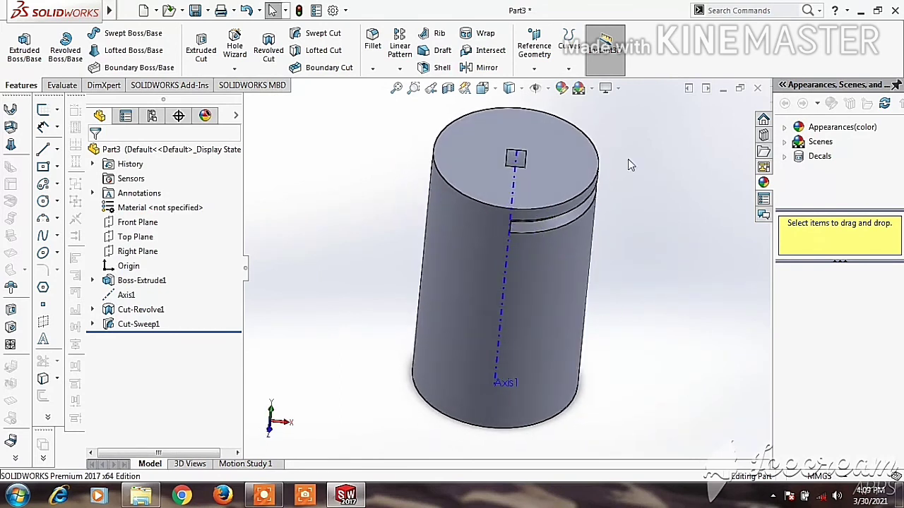
pyautogui.click(504, 295)
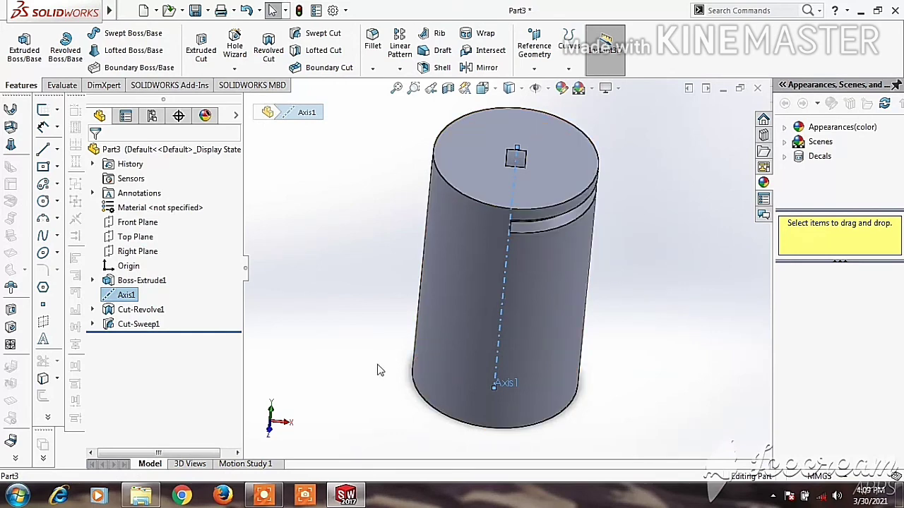
pyautogui.click(682, 344)
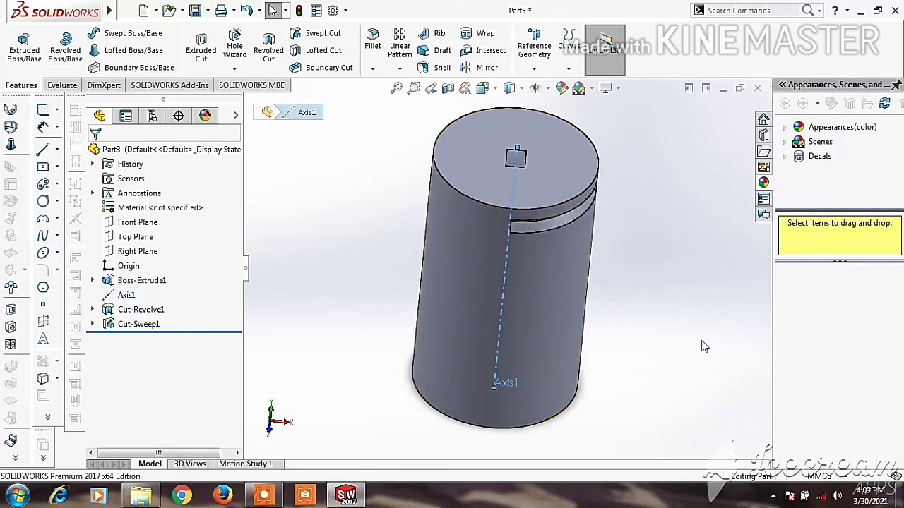
pyautogui.click(498, 336)
pyautogui.click(559, 296)
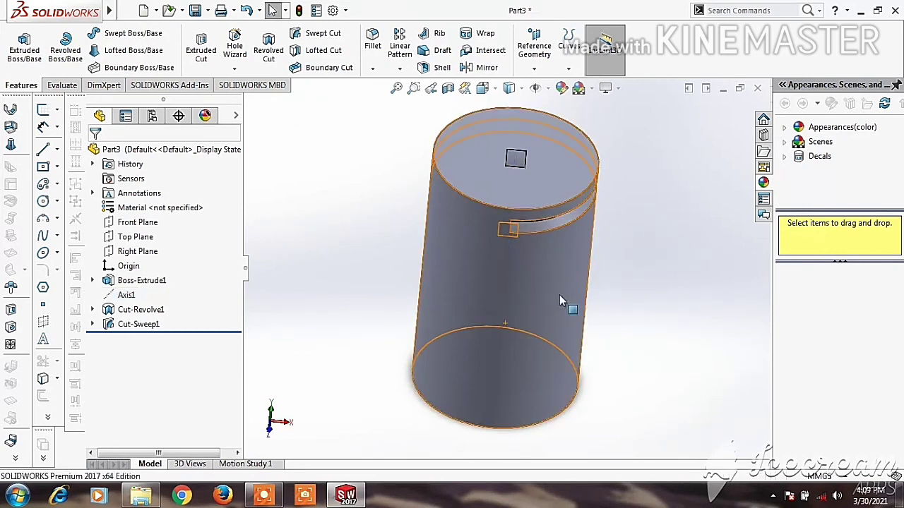